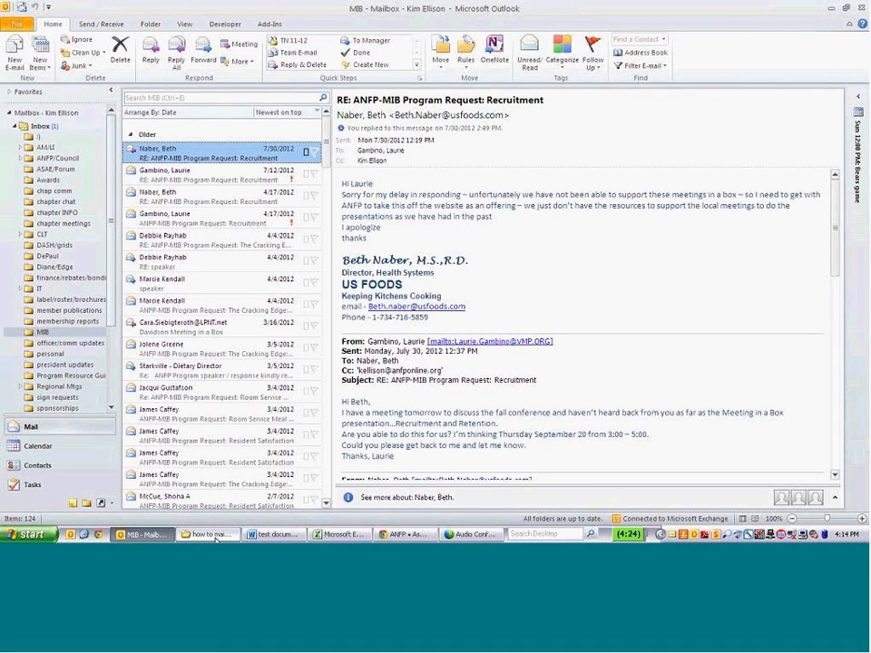
Bring the Audio Conference window to the front from the taskbar.
{"action": "left_click", "coordinate": [471, 534]}
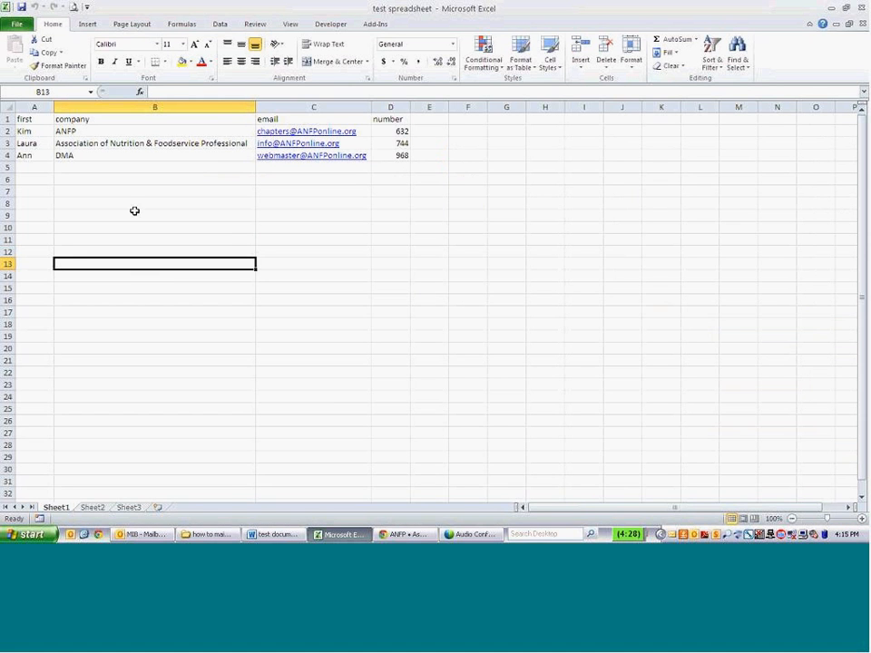
Review the first, company, email and number column headings in test spreadsheet.
{"action": "left_click", "coordinate": [134, 212]}
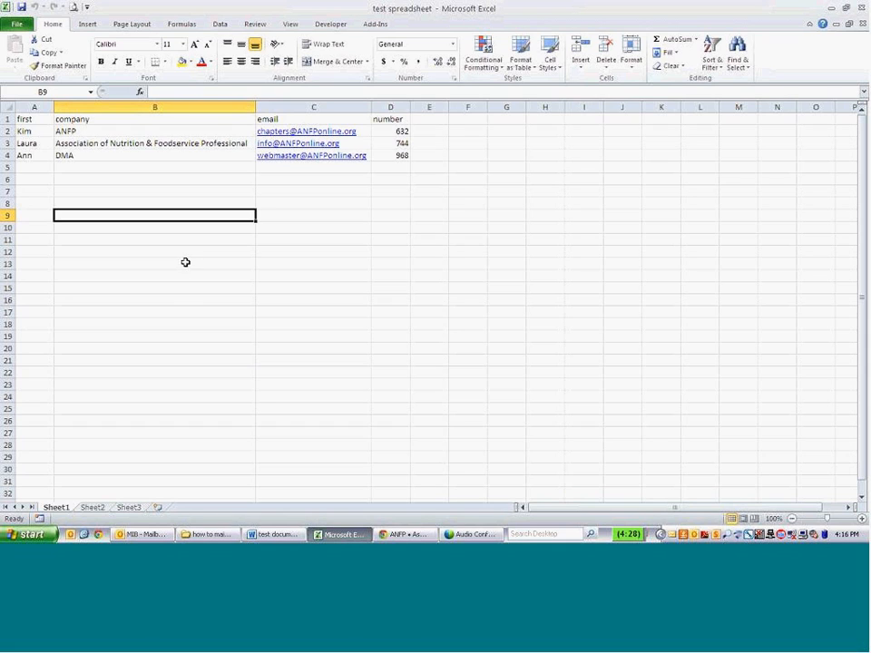
{"action": "left_click", "coordinate": [48, 118]}
{"action": "key", "text": "Right"}
{"action": "key", "text": "Right"}
{"action": "key", "text": "Left"}
{"action": "key", "text": "Right"}
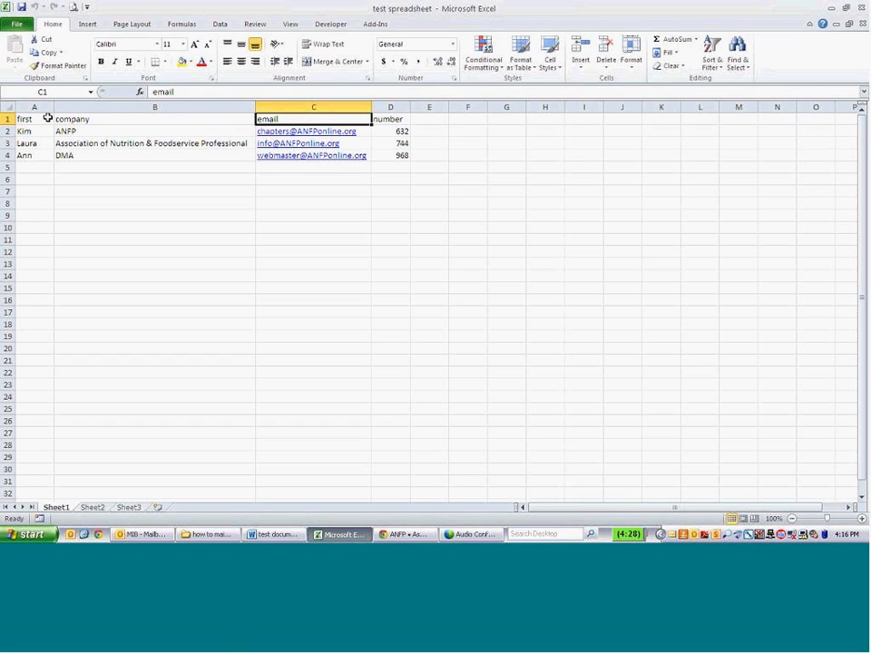
Rename the Sheet1 worksheet to roster1.
{"action": "right_click", "coordinate": [50, 515]}
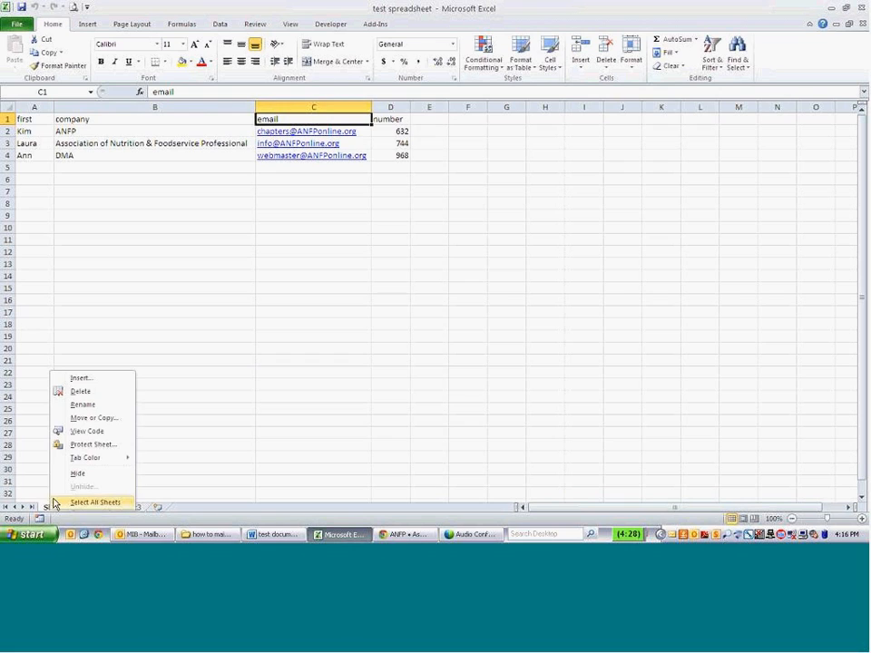
{"action": "left_click", "coordinate": [86, 404]}
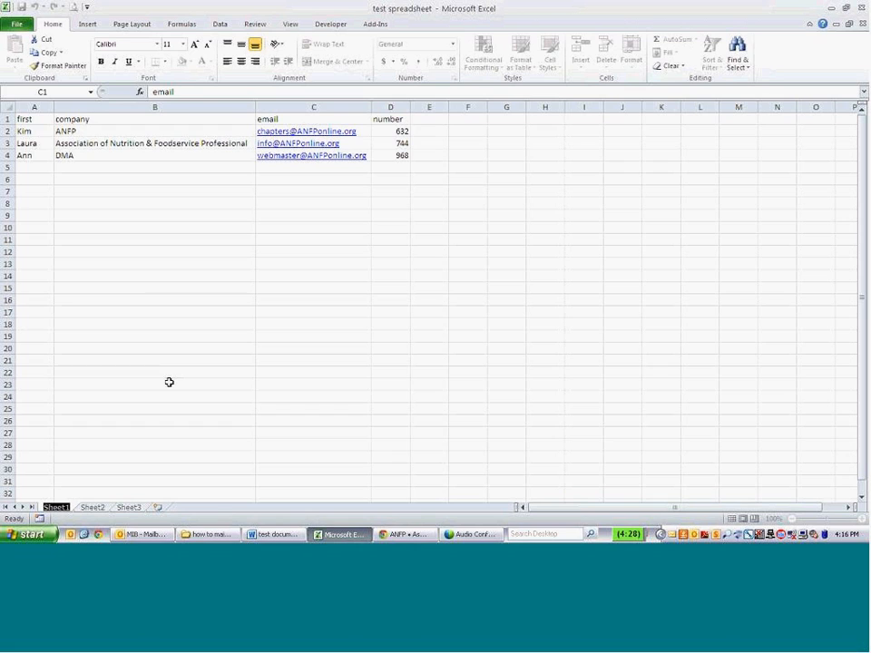
{"action": "type", "text": "roster1"}
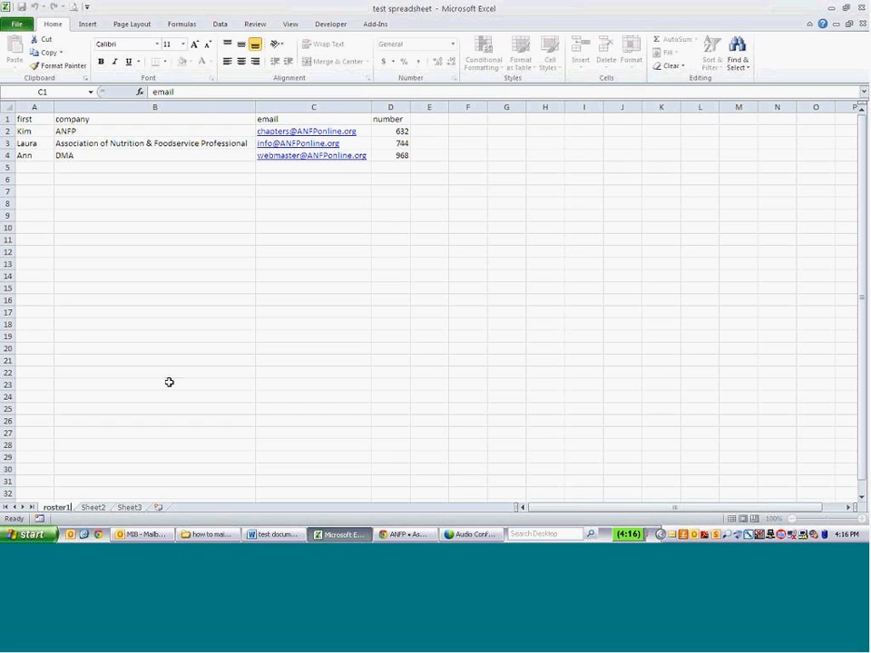
{"action": "key", "text": "Return"}
{"action": "left_click", "coordinate": [165, 371]}
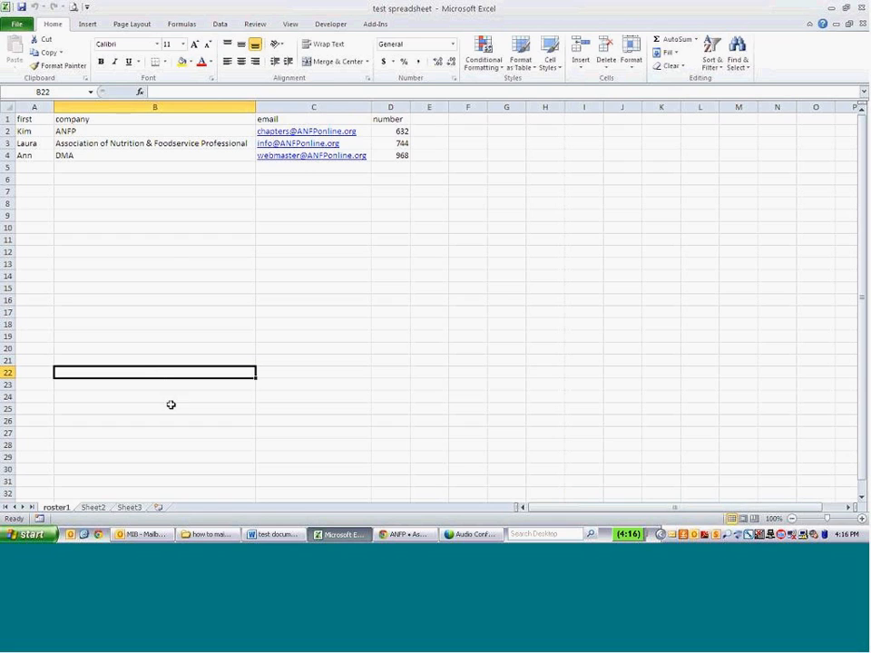
Select the three first names in A2:A4 to review them, then deselect.
{"action": "left_click", "coordinate": [33, 130]}
{"action": "left_click_drag", "start_coordinate": [33, 131], "coordinate": [42, 156]}
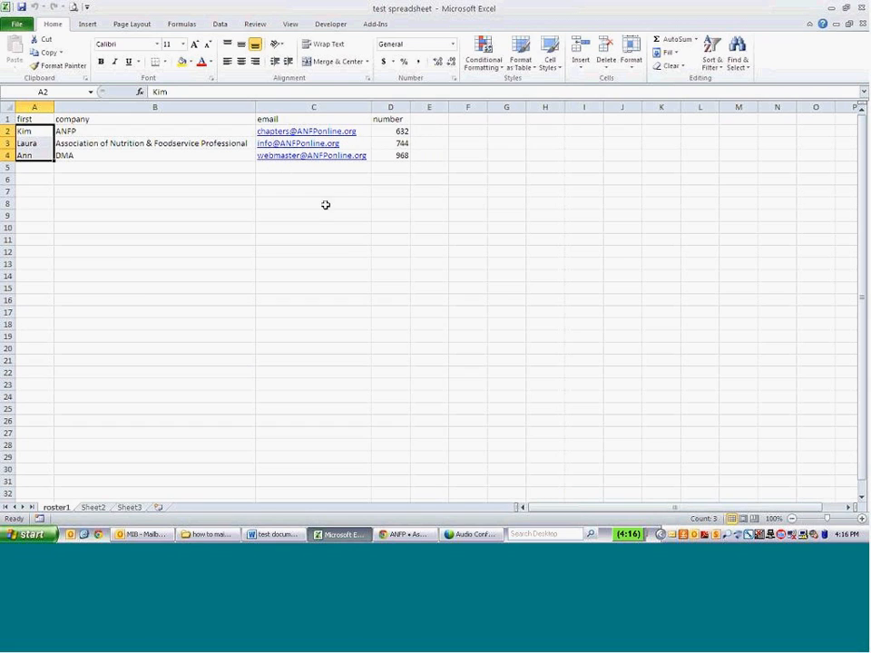
{"action": "left_click", "coordinate": [136, 166]}
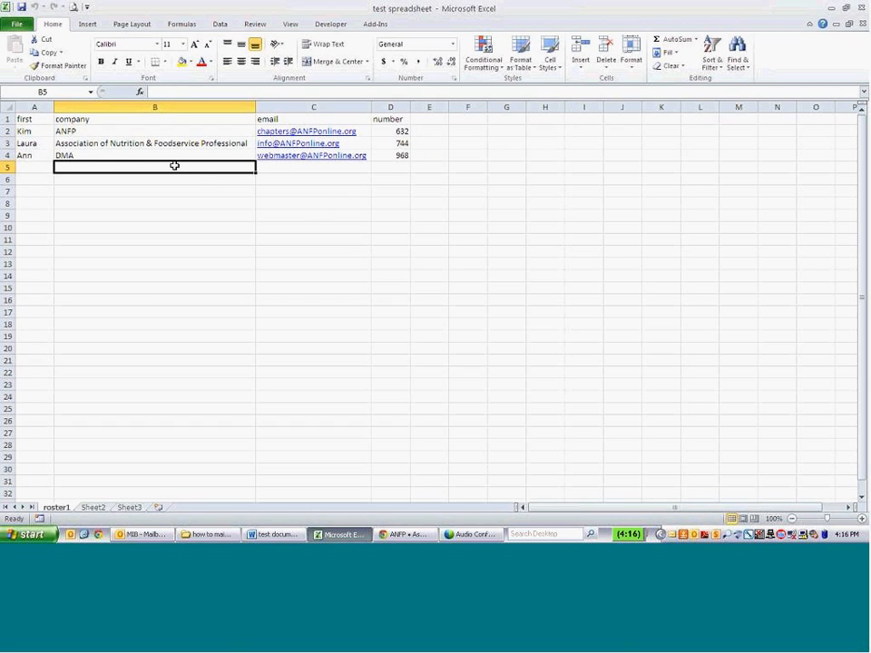
Close Excel saving changes to test spreadsheet, and return to the Word test document.
{"action": "left_click", "coordinate": [861, 10]}
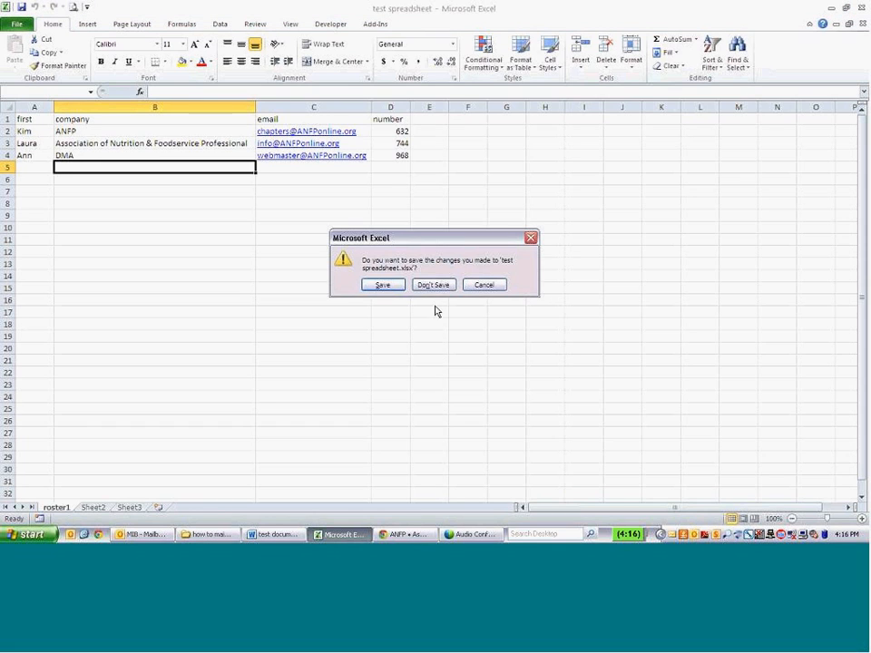
{"action": "left_click", "coordinate": [383, 286]}
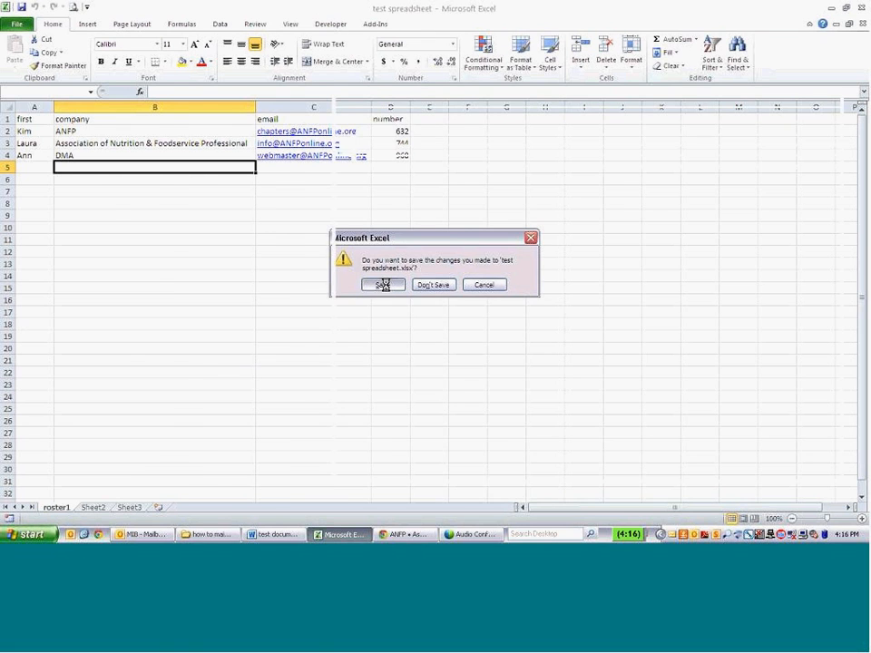
{"action": "left_click", "coordinate": [305, 534]}
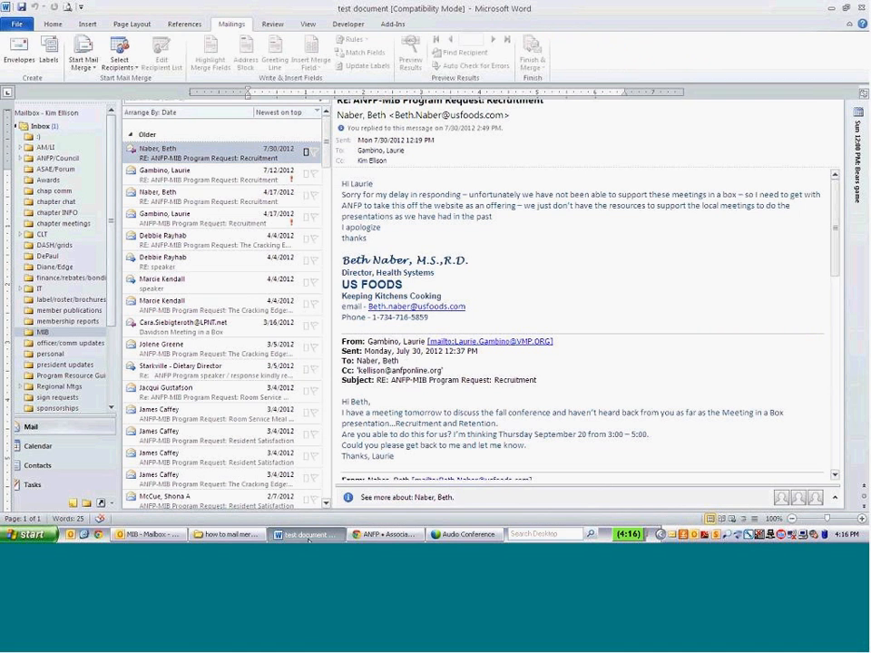
Set the document type to E-mail Messages and start the Step-by-Step Mail Merge Wizard.
{"action": "left_click", "coordinate": [338, 203]}
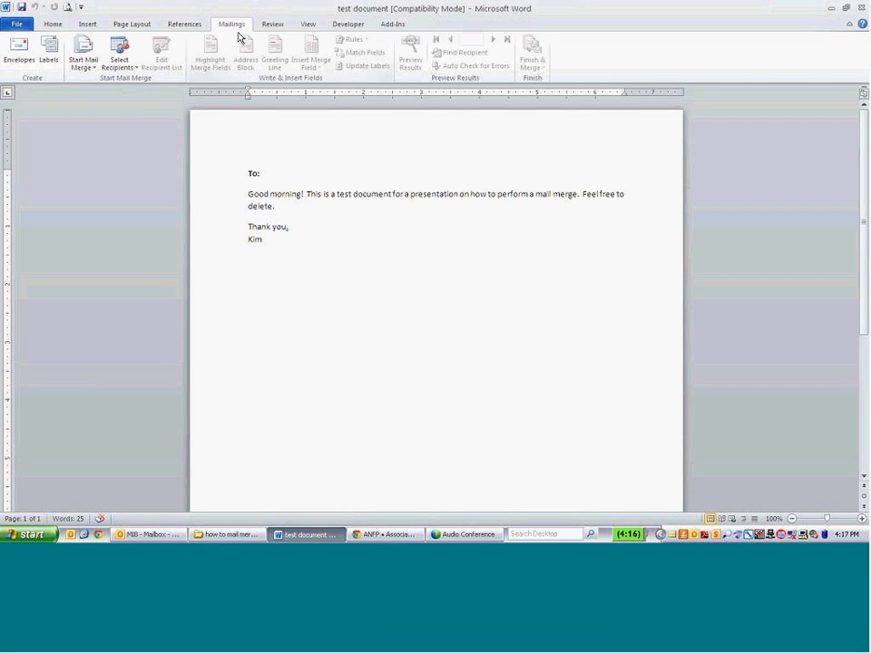
{"action": "left_click", "coordinate": [82, 67]}
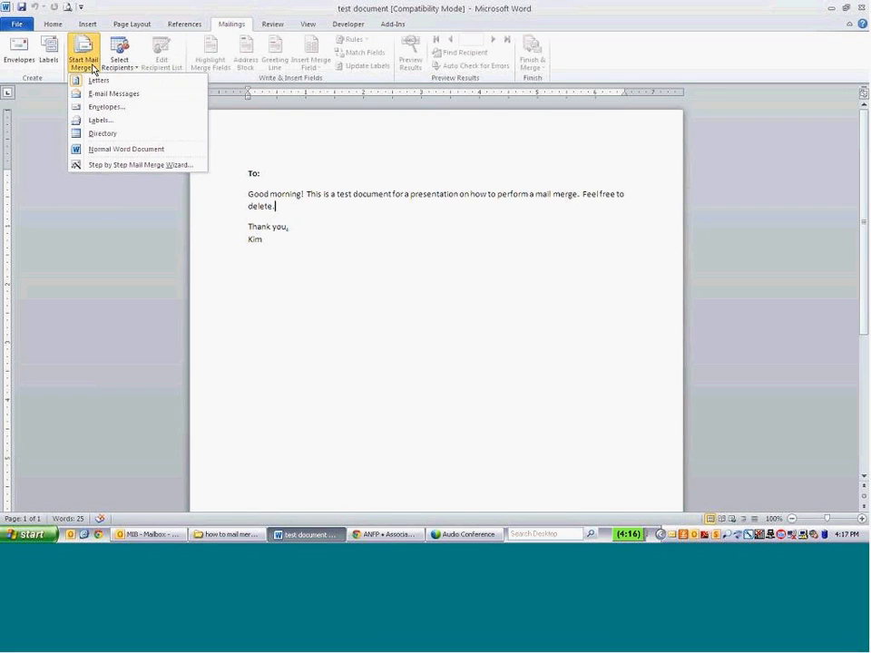
{"action": "left_click", "coordinate": [117, 100]}
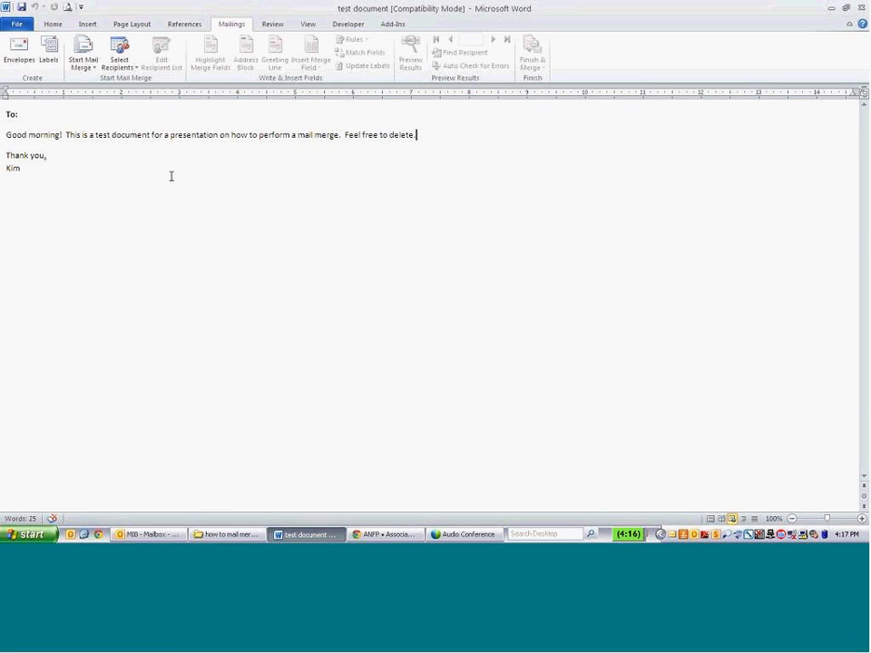
{"action": "left_click", "coordinate": [84, 69]}
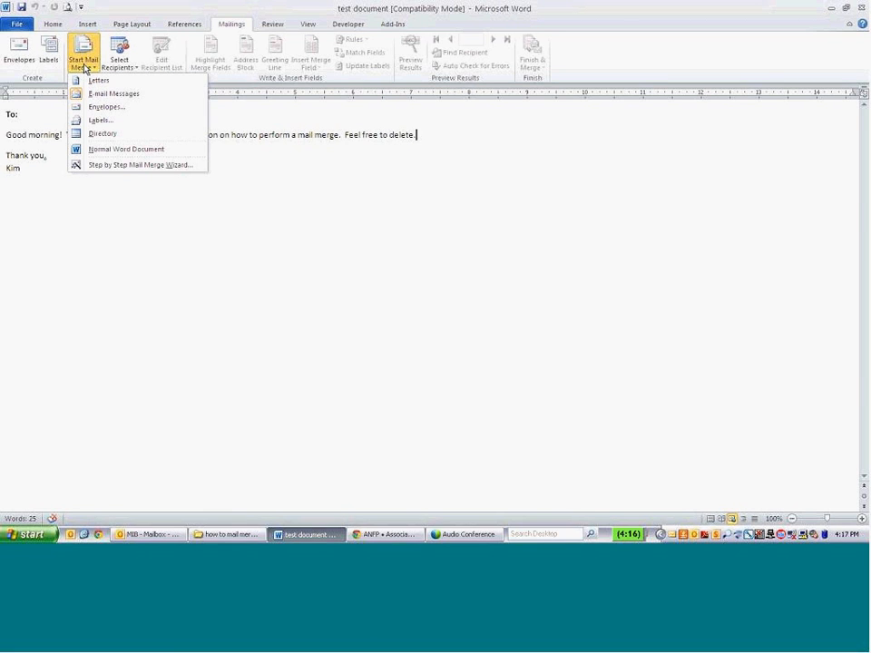
{"action": "left_click", "coordinate": [113, 166]}
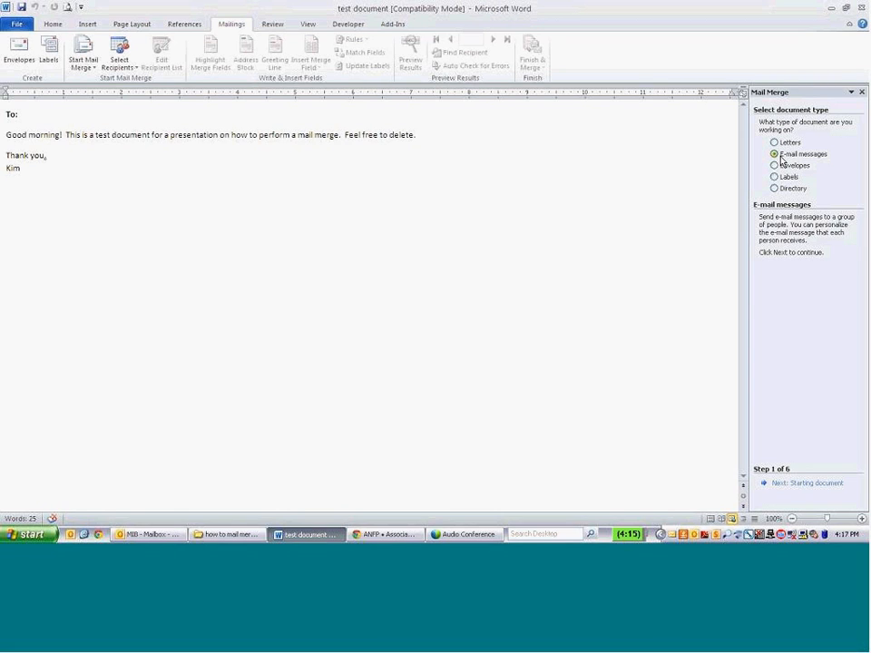
Advance the wizard using the current document and browse for an existing recipient list.
{"action": "left_click", "coordinate": [817, 487]}
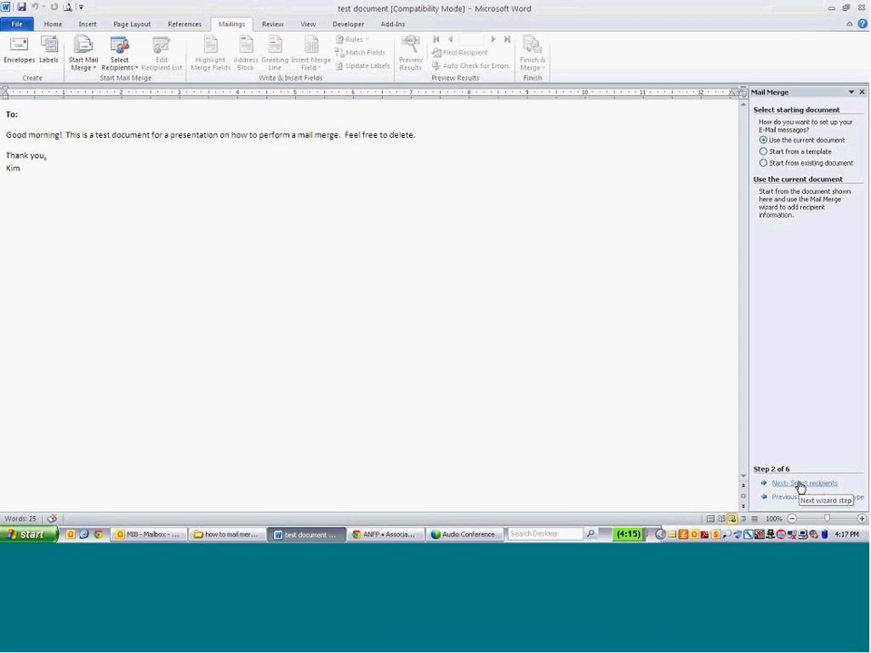
{"action": "left_click", "coordinate": [800, 484]}
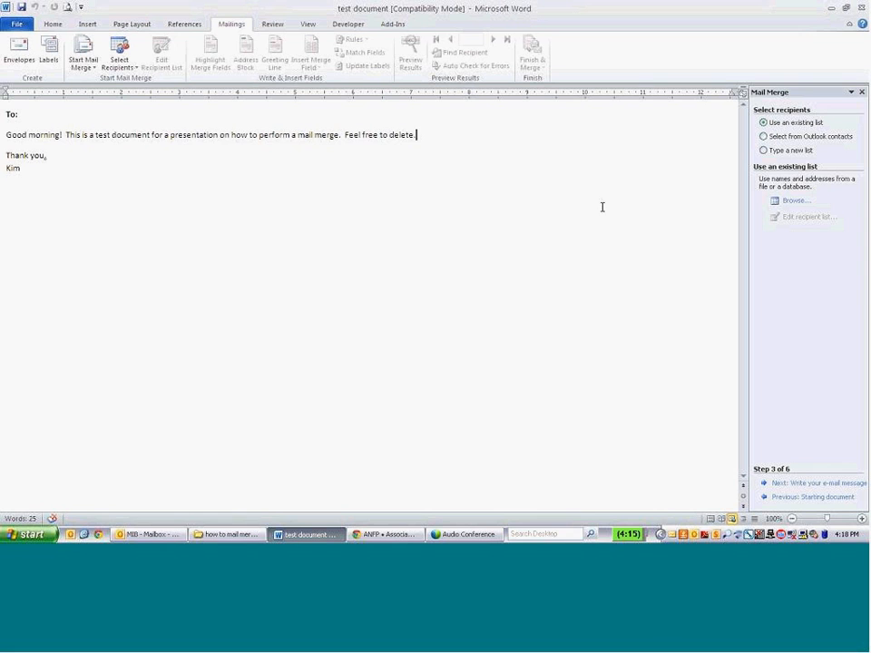
{"action": "left_click", "coordinate": [792, 206]}
Navigate to F:\CHAPTERS\How To's\how to mail merge webinar in the data source browser.
{"action": "left_click", "coordinate": [238, 283]}
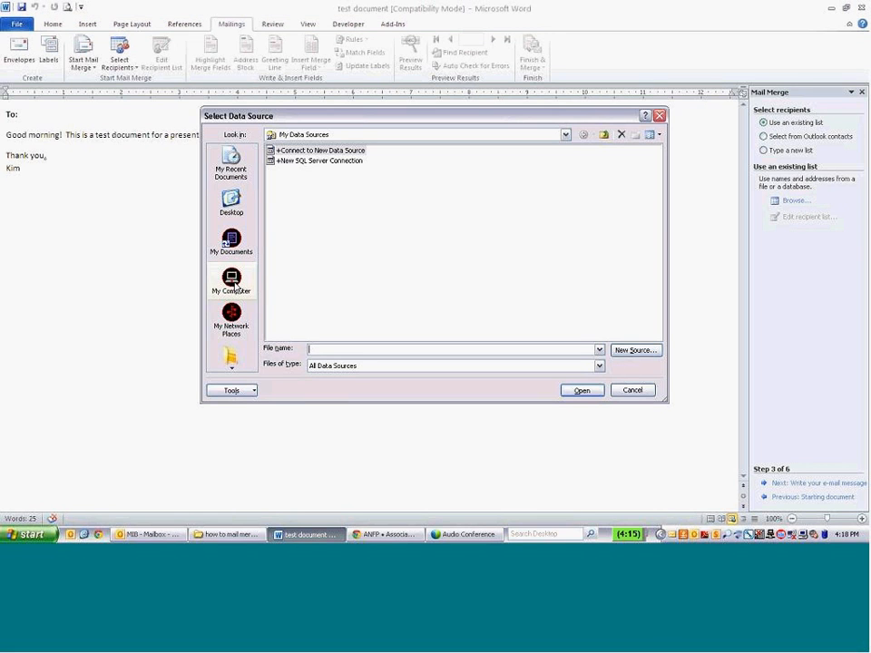
{"action": "left_click", "coordinate": [317, 185]}
{"action": "double_click", "coordinate": [317, 185]}
{"action": "left_click", "coordinate": [307, 306]}
{"action": "double_click", "coordinate": [307, 306]}
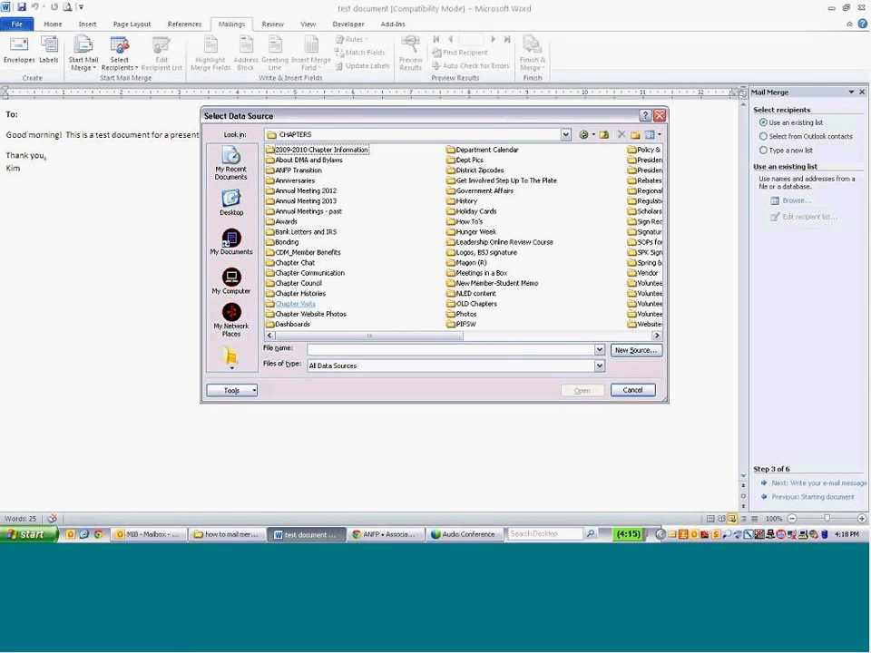
{"action": "left_click", "coordinate": [657, 336]}
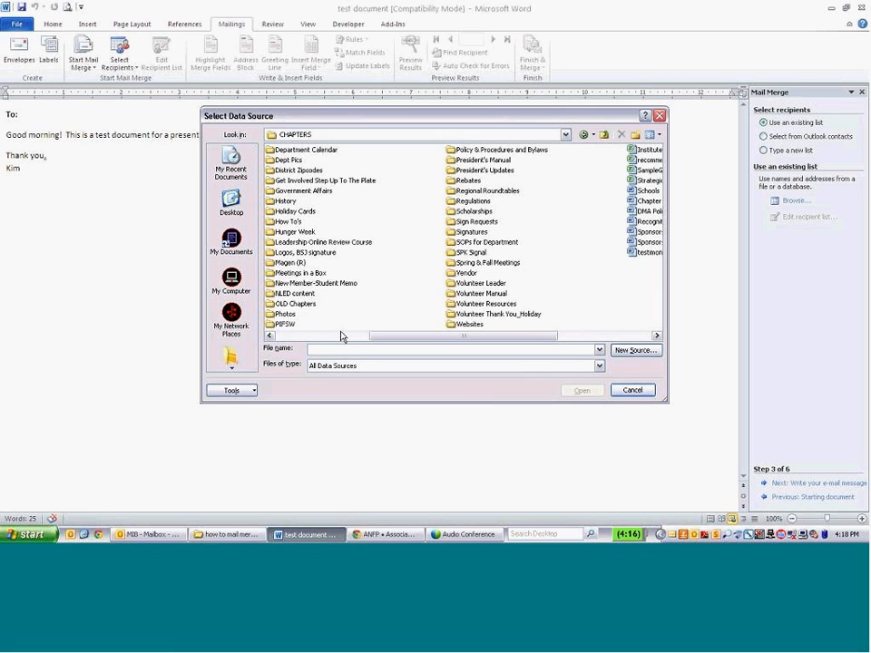
{"action": "double_click", "coordinate": [291, 224]}
{"action": "left_click", "coordinate": [311, 150]}
{"action": "double_click", "coordinate": [311, 150]}
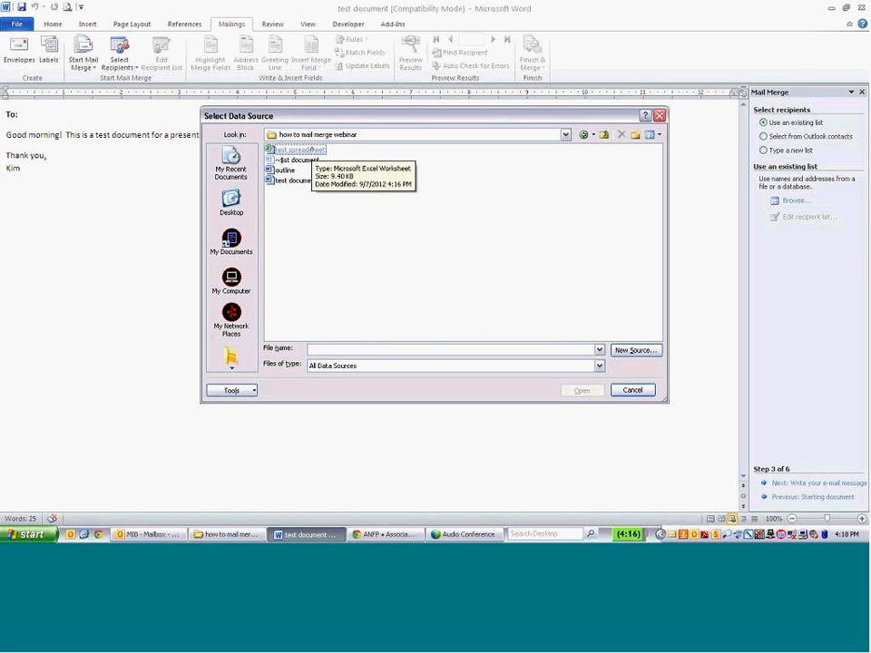
Open test spreadsheet, use the roster1$ sheet, and uncheck the first recipient.
{"action": "double_click", "coordinate": [299, 150]}
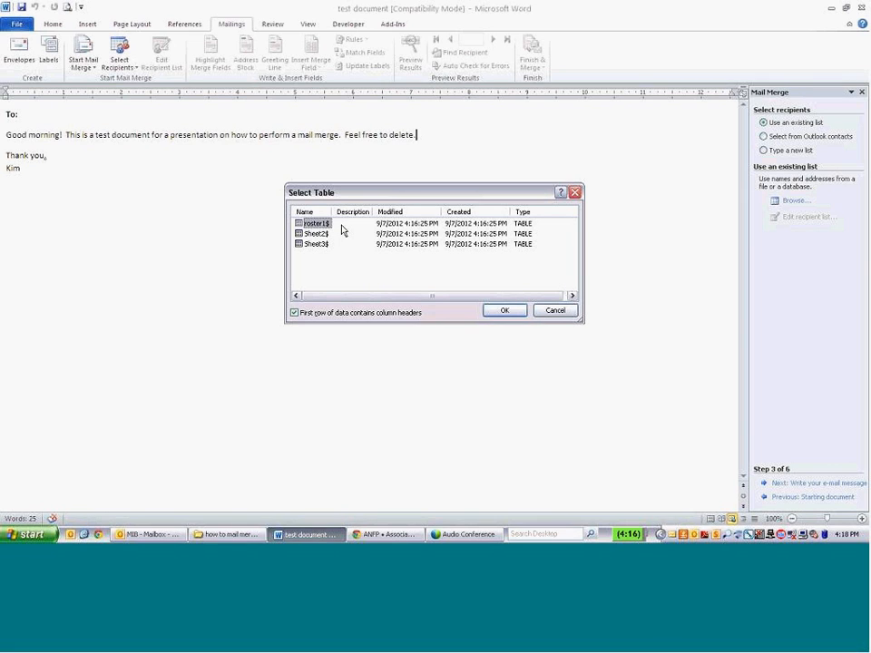
{"action": "left_click", "coordinate": [505, 311]}
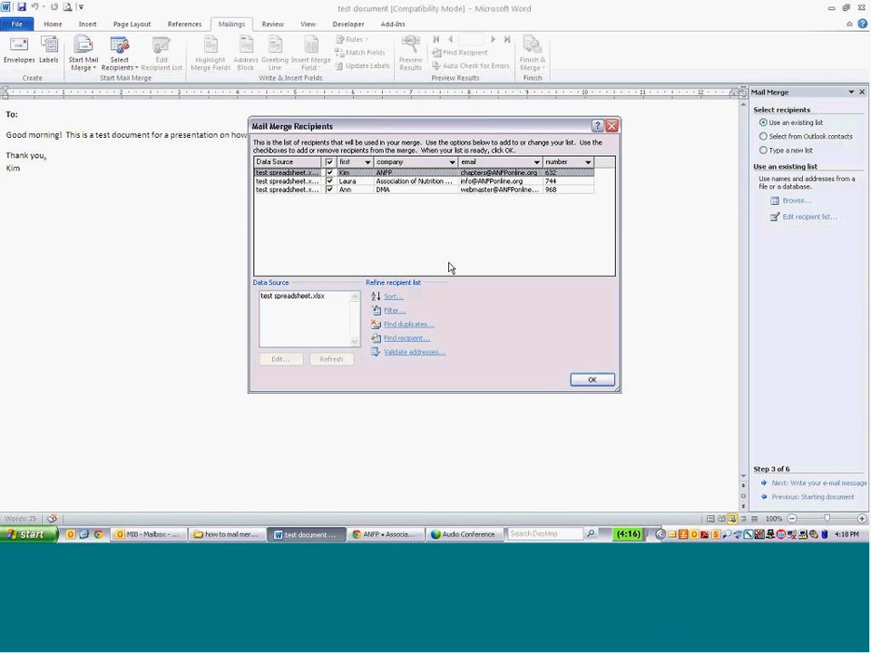
{"action": "left_click", "coordinate": [330, 173]}
Recheck all three recipients, run an empty duplicate check, and accept the roster1$ list.
{"action": "left_click", "coordinate": [330, 180]}
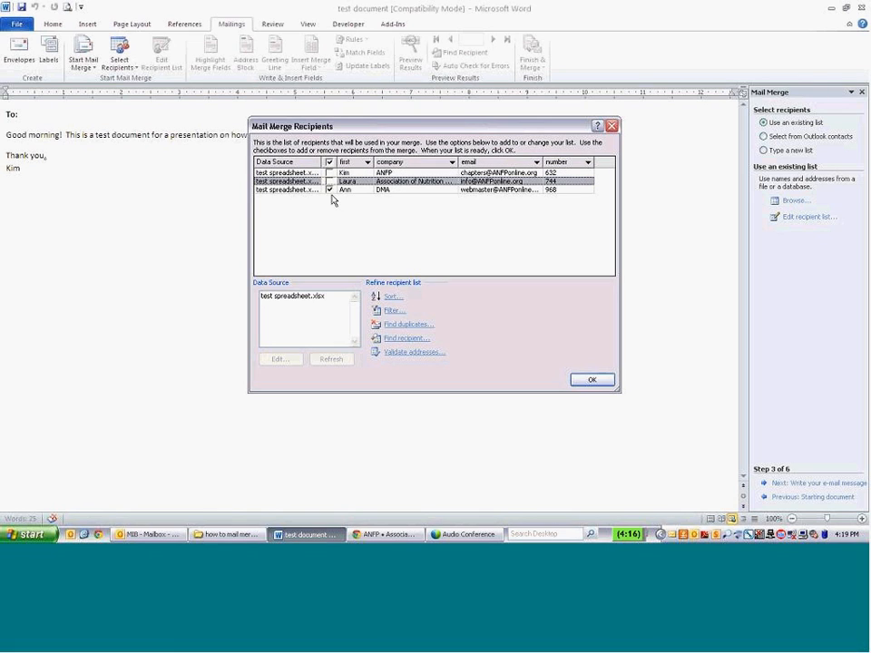
{"action": "left_click", "coordinate": [330, 182]}
{"action": "left_click", "coordinate": [330, 173]}
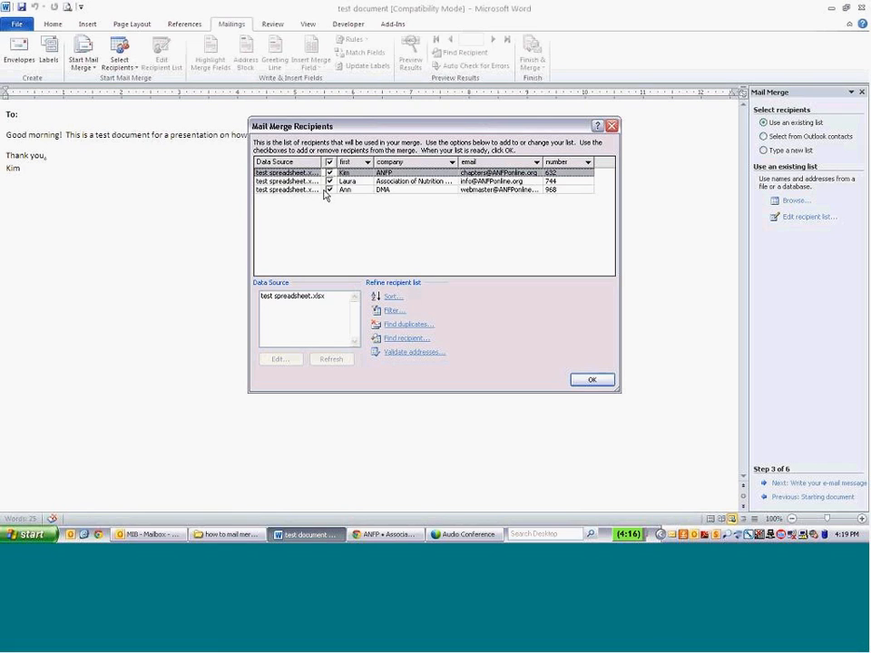
{"action": "left_click", "coordinate": [410, 325]}
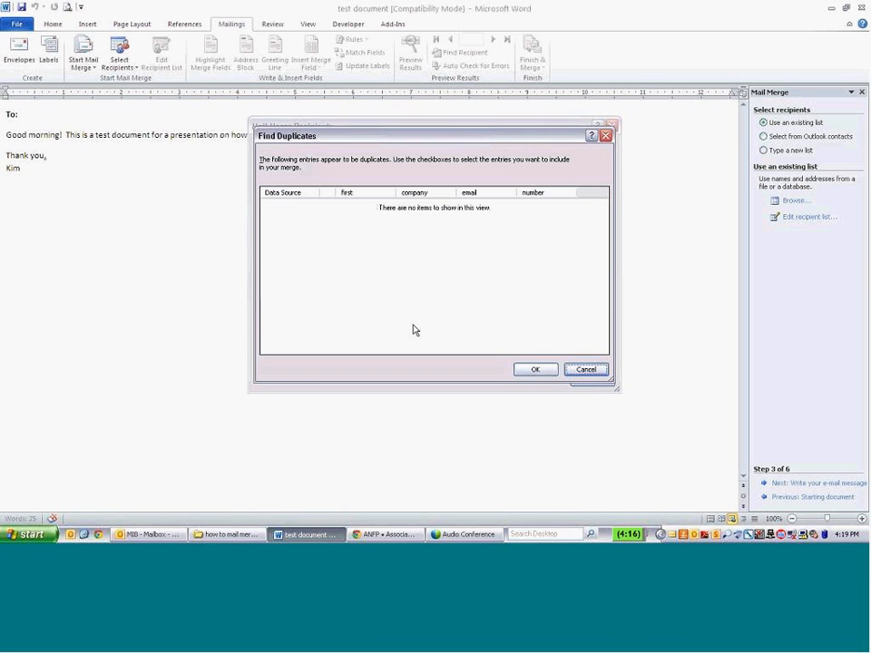
{"action": "left_click", "coordinate": [586, 370]}
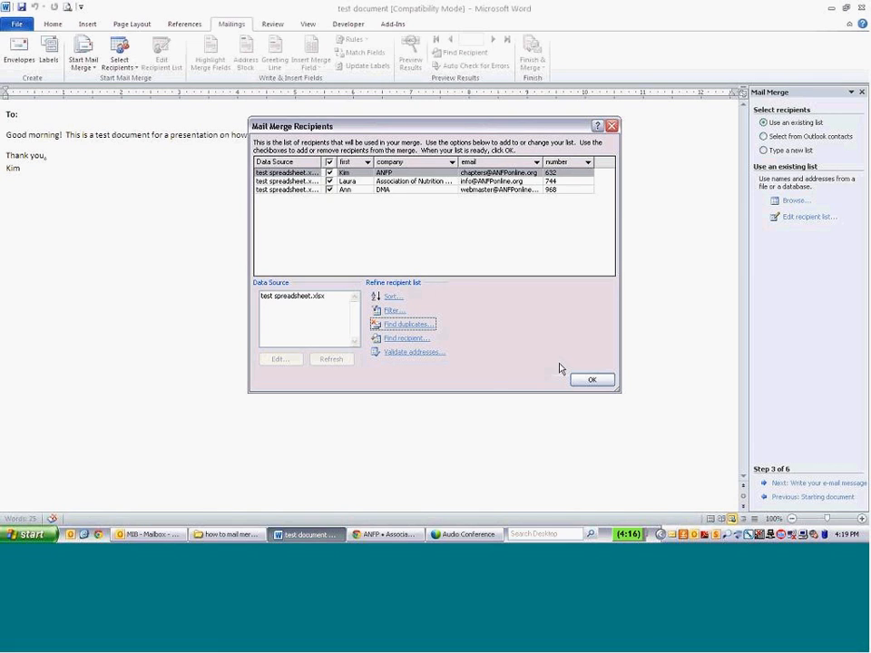
{"action": "left_click", "coordinate": [588, 382]}
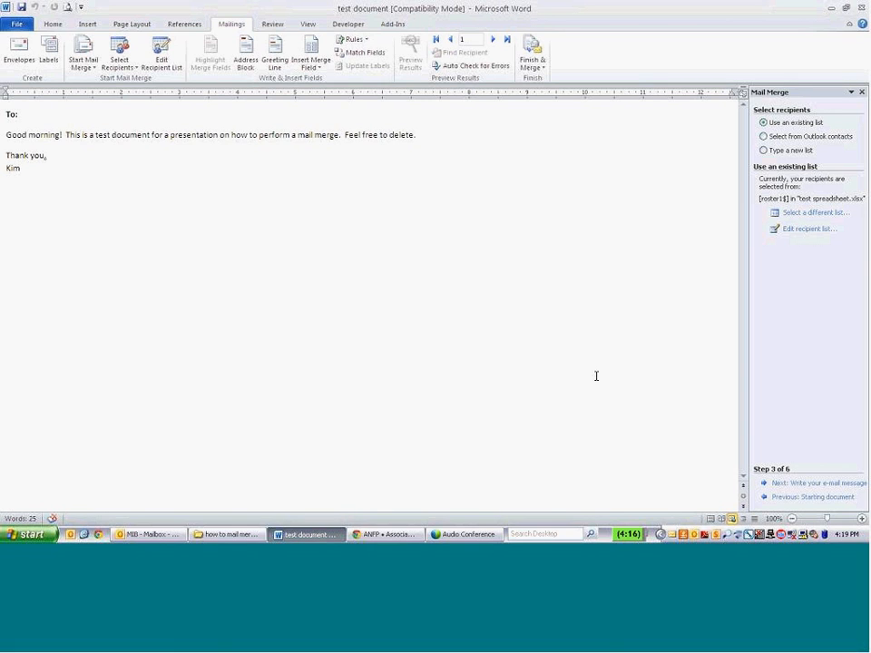
Advance to step 4, place the cursor after 'To:', and open More items for fields.
{"action": "left_click", "coordinate": [790, 483]}
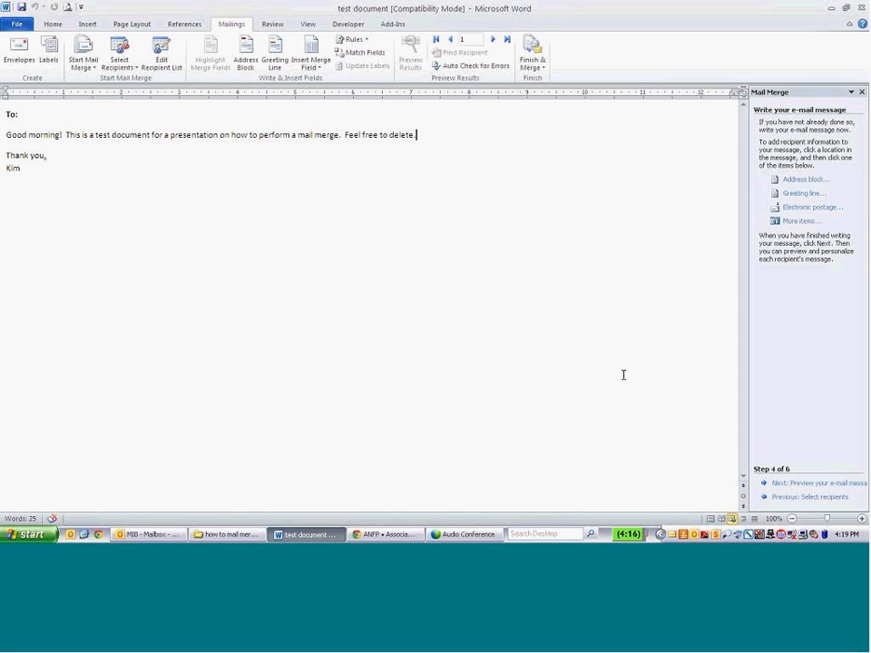
{"action": "left_click", "coordinate": [55, 120]}
{"action": "left_click", "coordinate": [789, 222]}
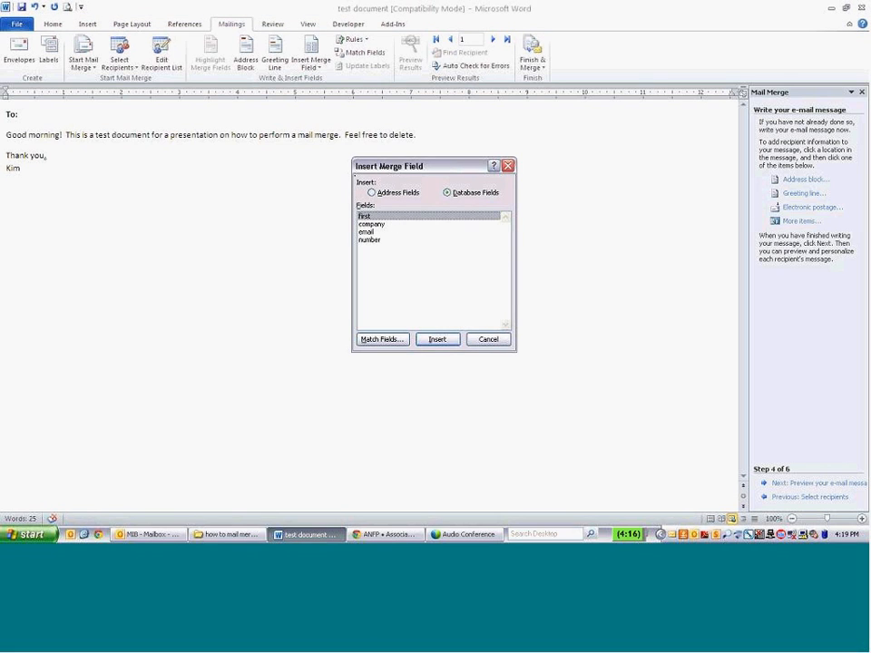
Insert the «first» merge field after 'To:' and close the field list.
{"action": "double_click", "coordinate": [382, 217]}
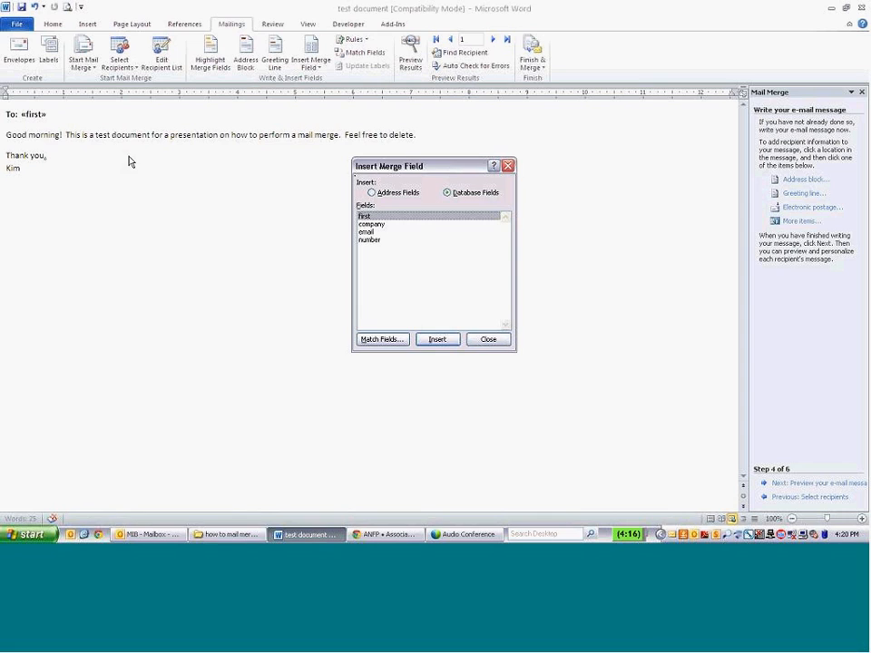
{"action": "left_click", "coordinate": [488, 341]}
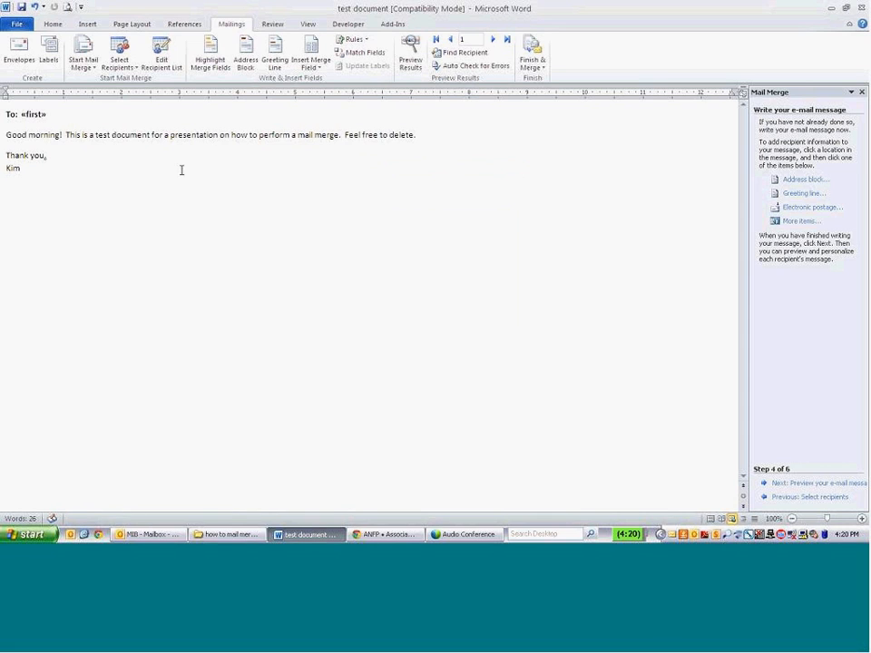
Add a line below the signature reading #«number» using the number merge field.
{"action": "left_click", "coordinate": [44, 134]}
{"action": "left_click", "coordinate": [55, 168]}
{"action": "type", "text": "#"}
{"action": "left_click", "coordinate": [794, 221]}
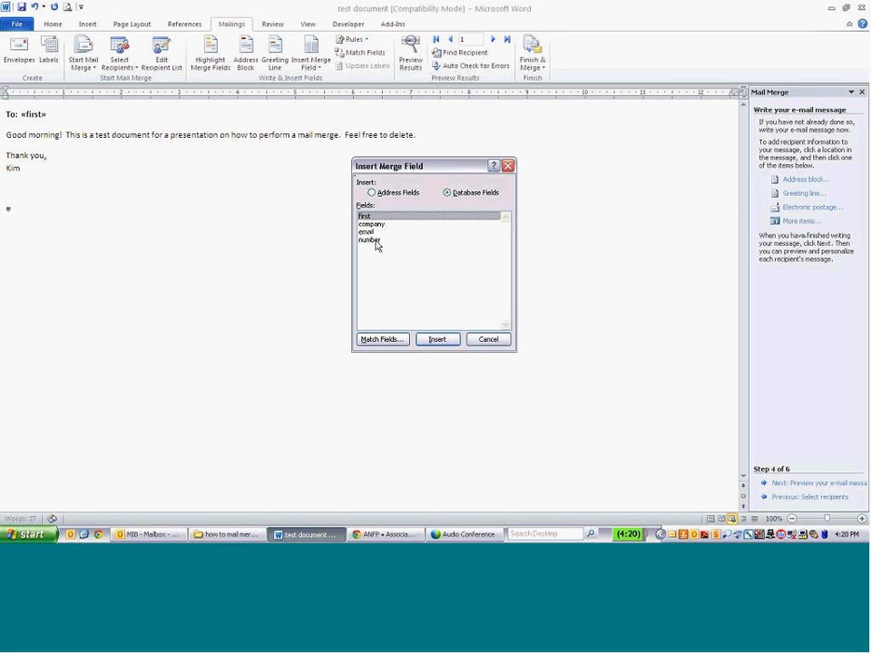
{"action": "double_click", "coordinate": [371, 240]}
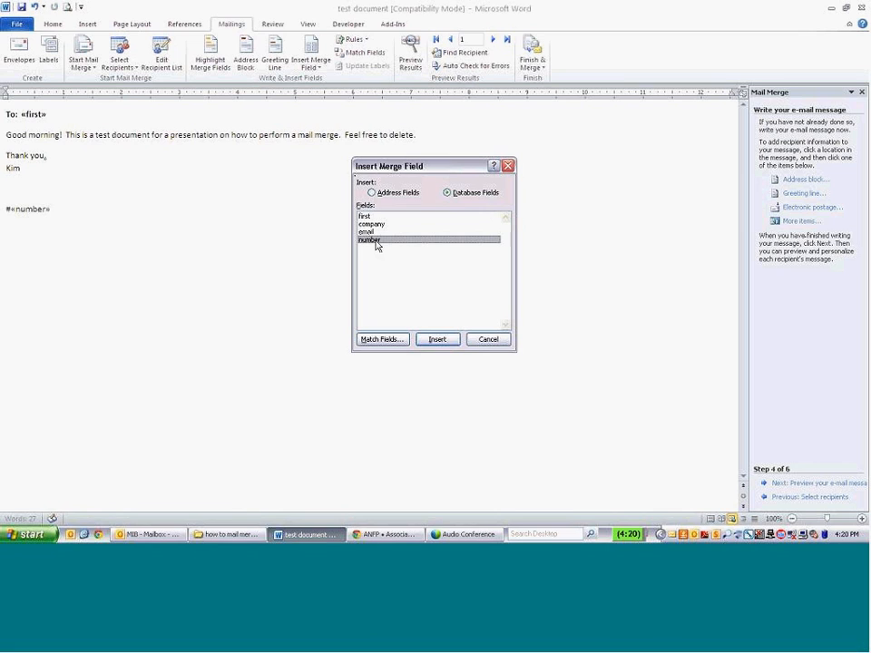
{"action": "left_click", "coordinate": [493, 341]}
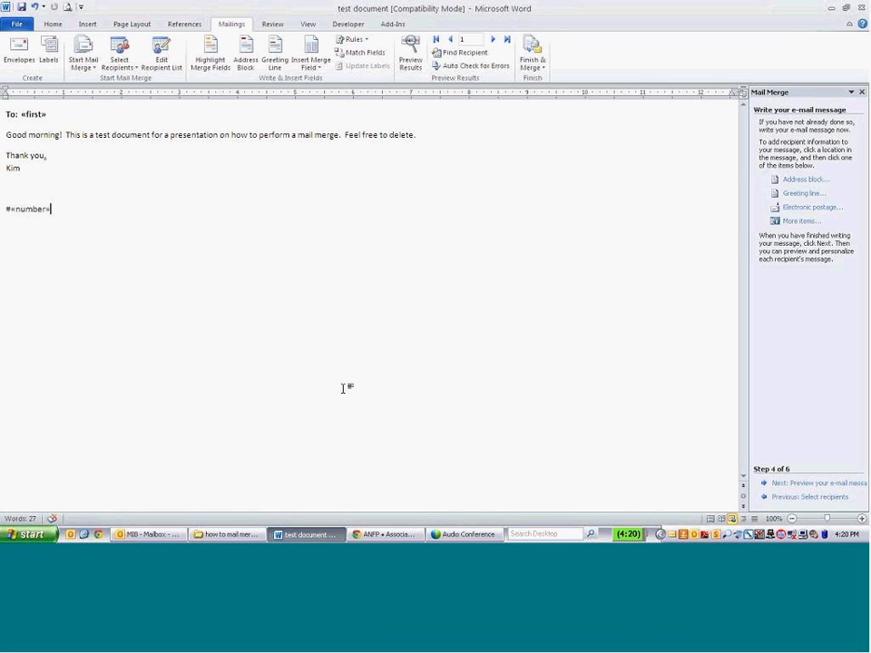
Preview the merged messages, stepping through Kim, Laura and Ann, then back to Kim (#632).
{"action": "left_click", "coordinate": [809, 488]}
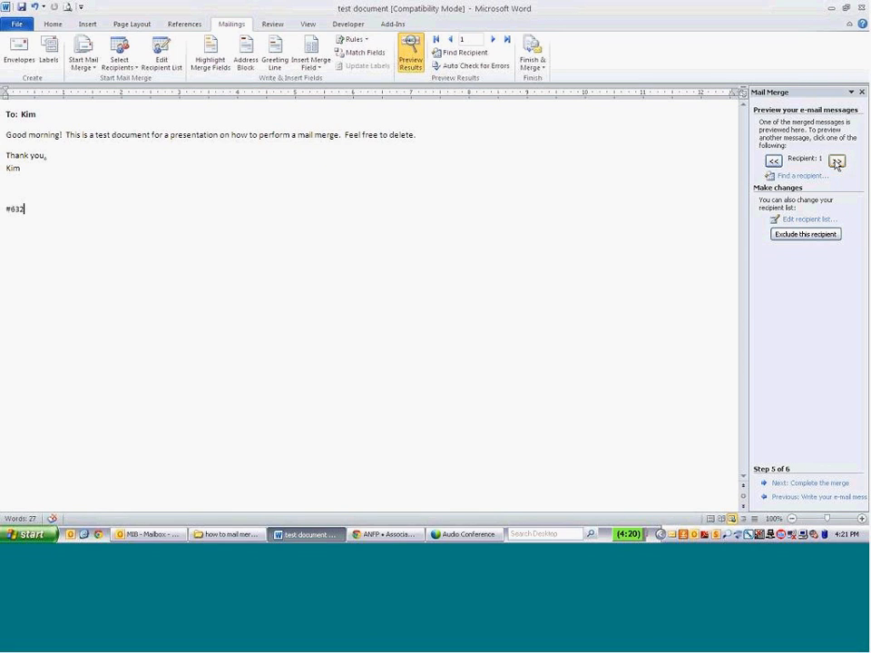
{"action": "left_click", "coordinate": [836, 163]}
{"action": "left_click", "coordinate": [837, 163]}
{"action": "left_click", "coordinate": [774, 161]}
{"action": "left_click", "coordinate": [774, 160]}
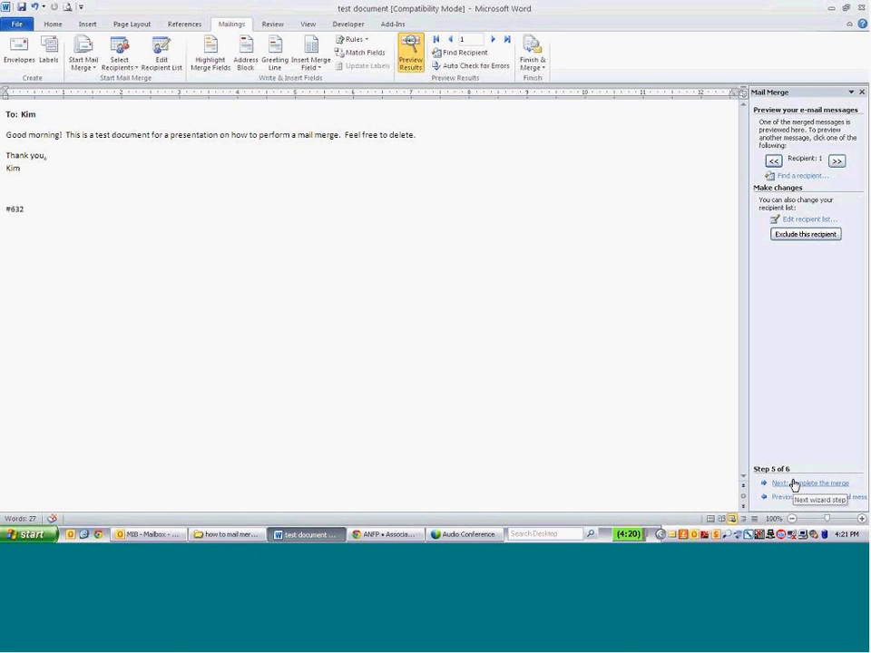
Step the wizard back to the message and preview steps, then return to step 6, Complete the merge.
{"action": "left_click", "coordinate": [793, 483]}
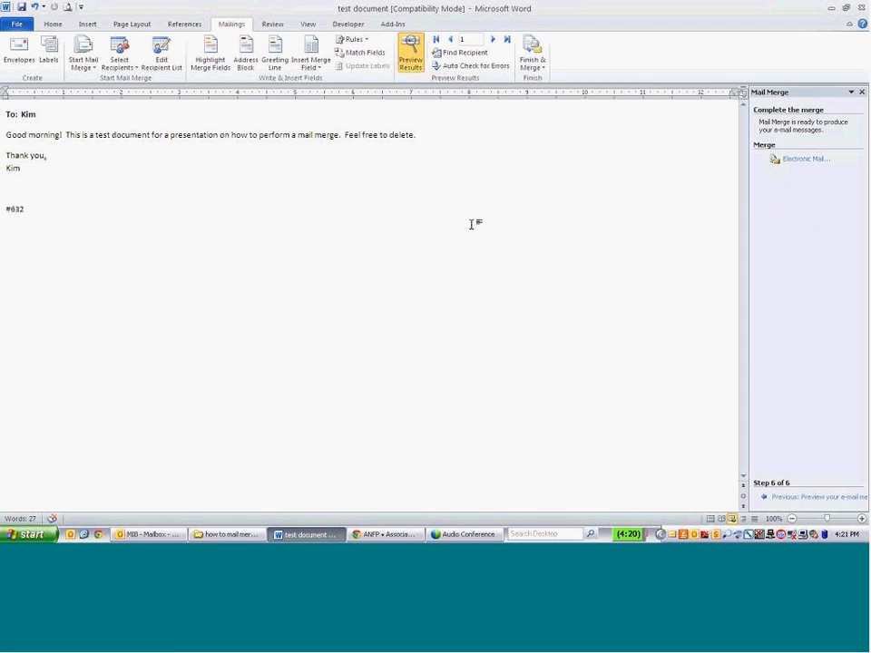
{"action": "left_click", "coordinate": [435, 135]}
{"action": "left_click", "coordinate": [802, 498]}
{"action": "left_click", "coordinate": [804, 485]}
{"action": "left_click", "coordinate": [800, 498]}
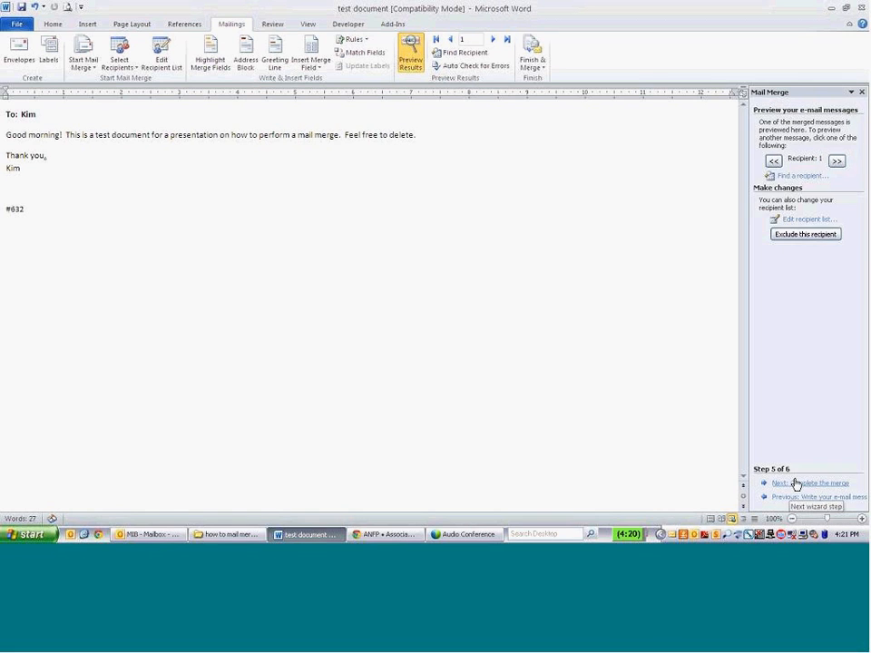
{"action": "left_click", "coordinate": [794, 496]}
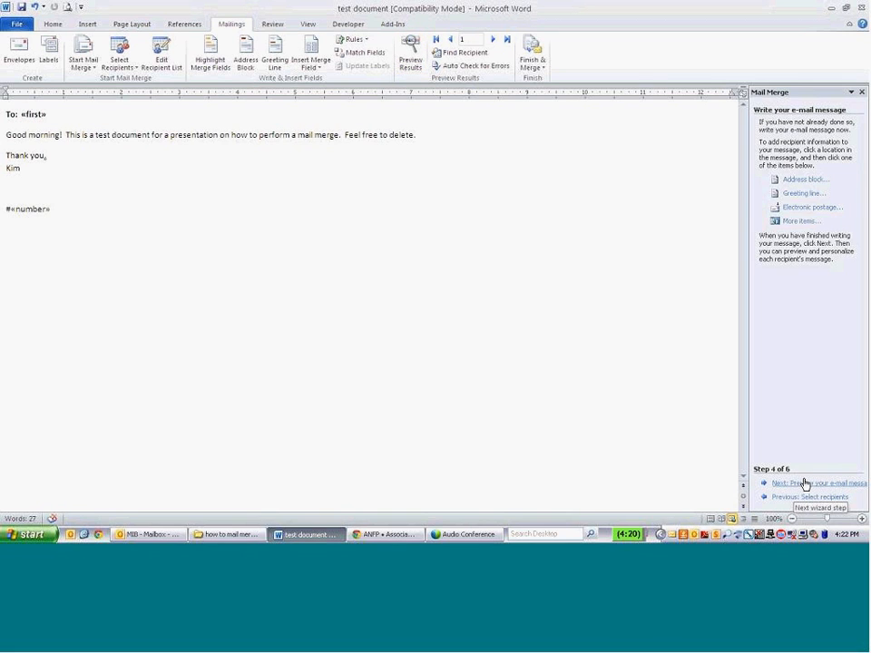
{"action": "left_click", "coordinate": [803, 484]}
{"action": "left_click", "coordinate": [802, 483]}
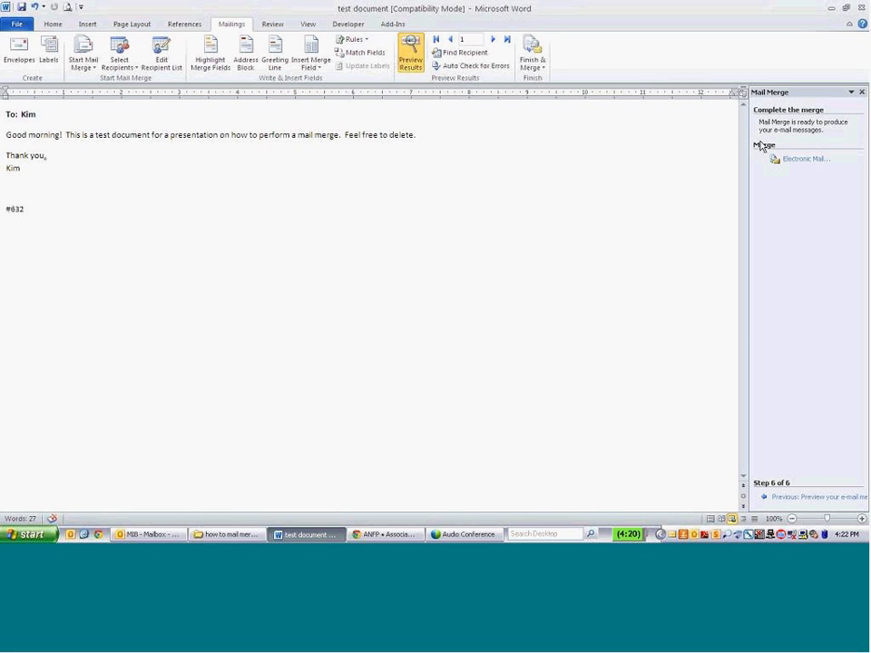
{"action": "left_click", "coordinate": [803, 164]}
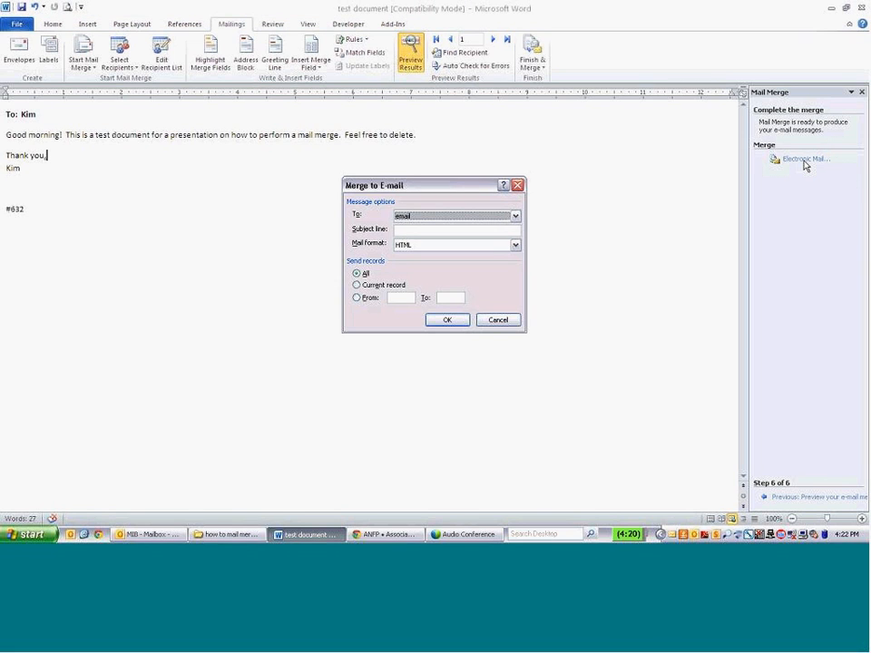
In Merge to E-mail, use the 'email' column for To, subject 'test mail merge', HTML format.
{"action": "left_click", "coordinate": [448, 217]}
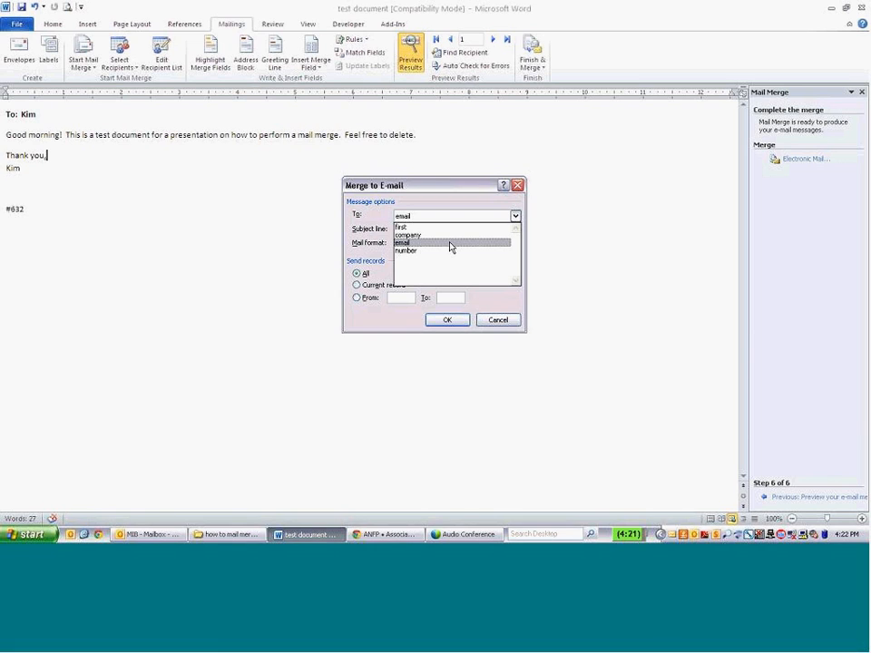
{"action": "left_click", "coordinate": [449, 247]}
{"action": "left_click", "coordinate": [441, 231]}
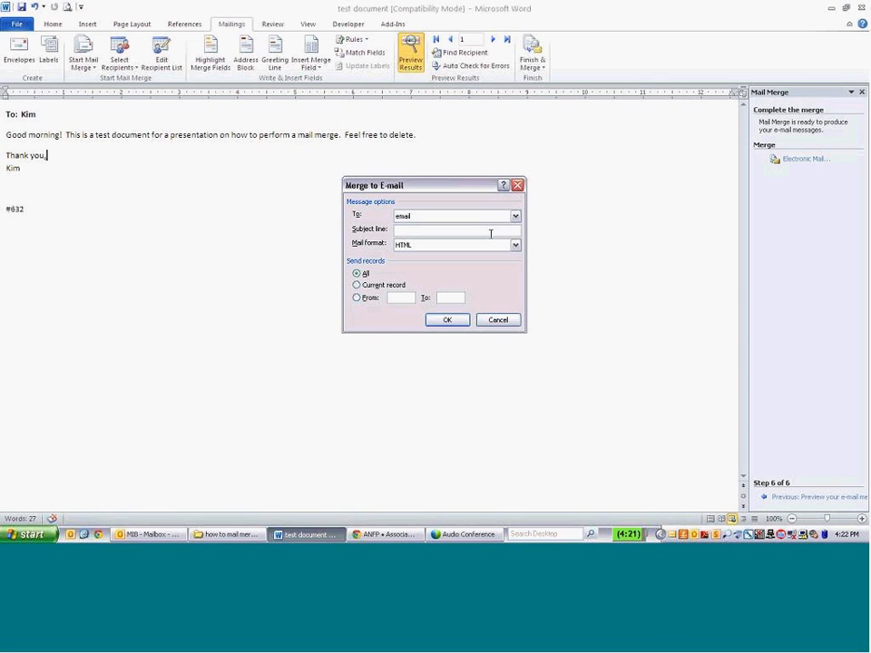
{"action": "type", "text": "test mail merge"}
{"action": "left_click", "coordinate": [514, 244]}
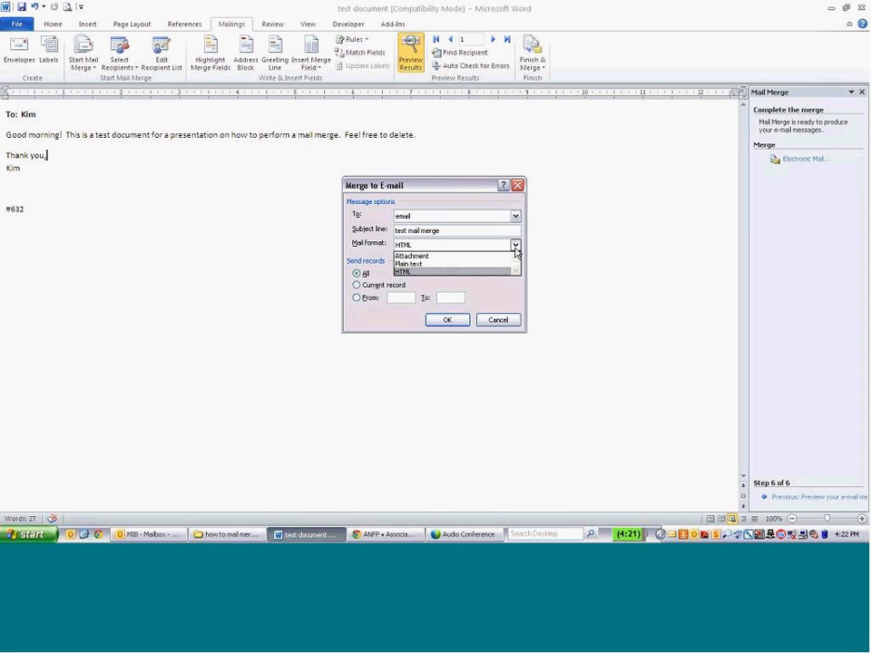
{"action": "left_click", "coordinate": [464, 271]}
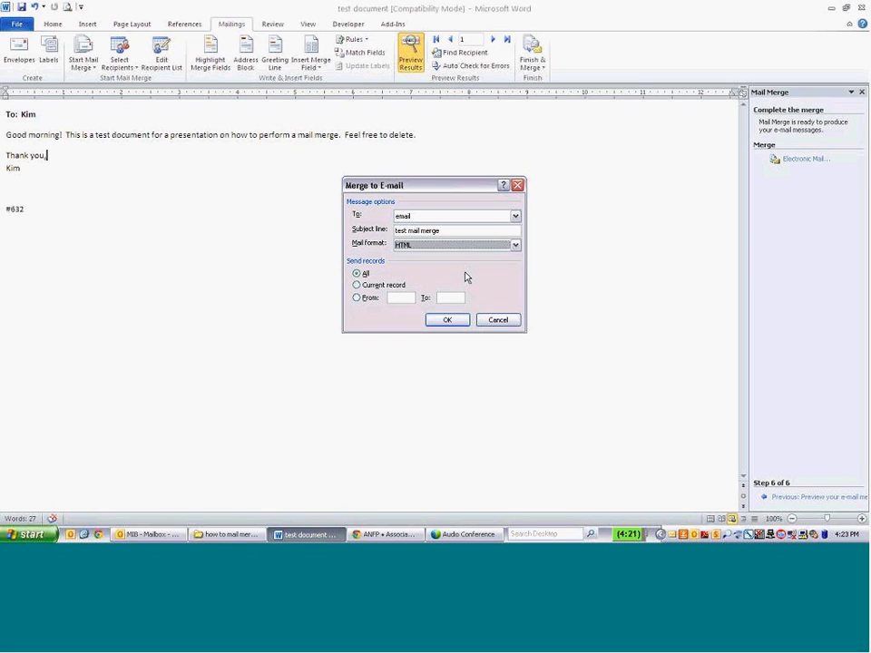
Try the Current record and range options, leave Send records on All, and run the merge.
{"action": "left_click", "coordinate": [358, 285]}
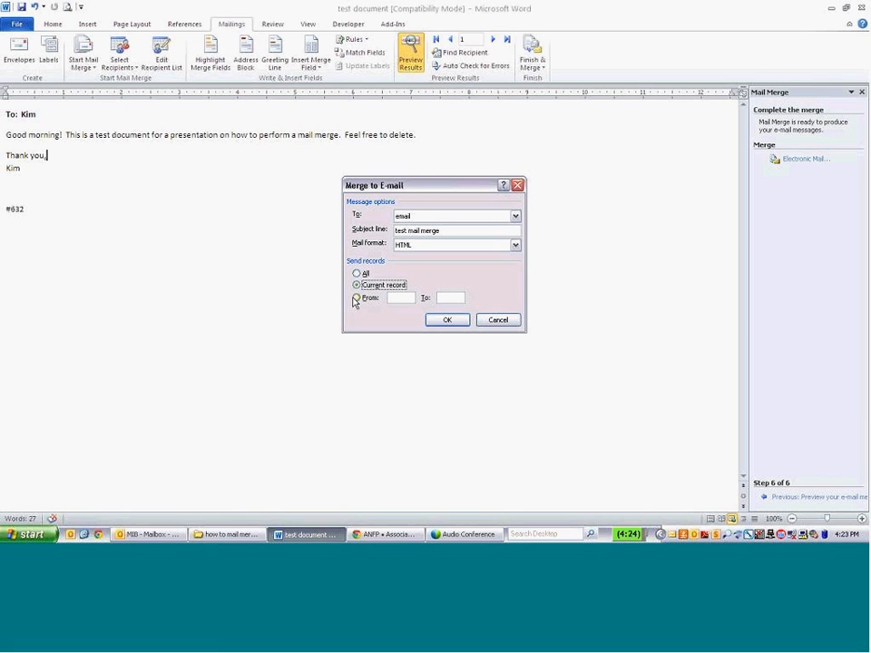
{"action": "left_click", "coordinate": [357, 301]}
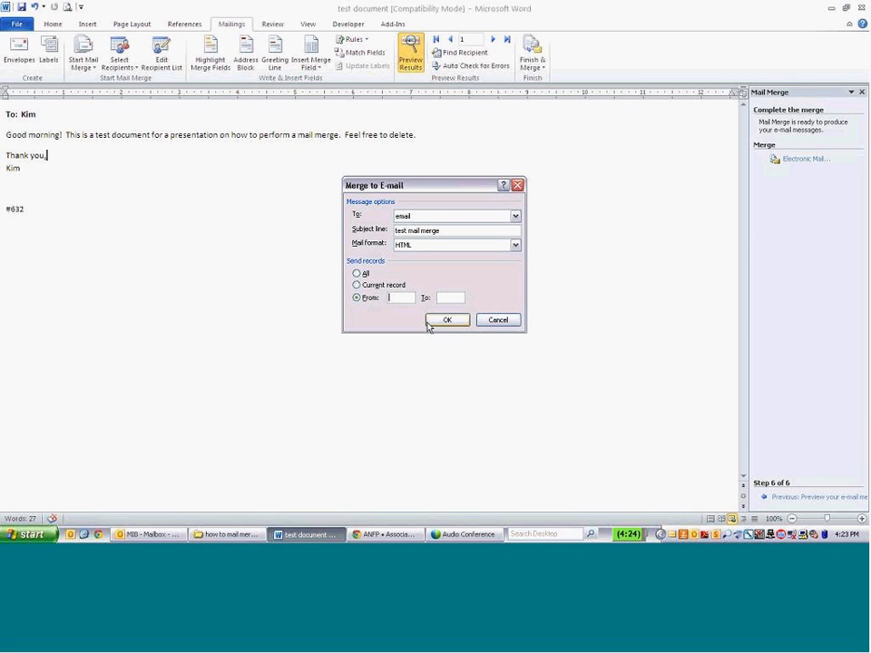
{"action": "left_click", "coordinate": [357, 273]}
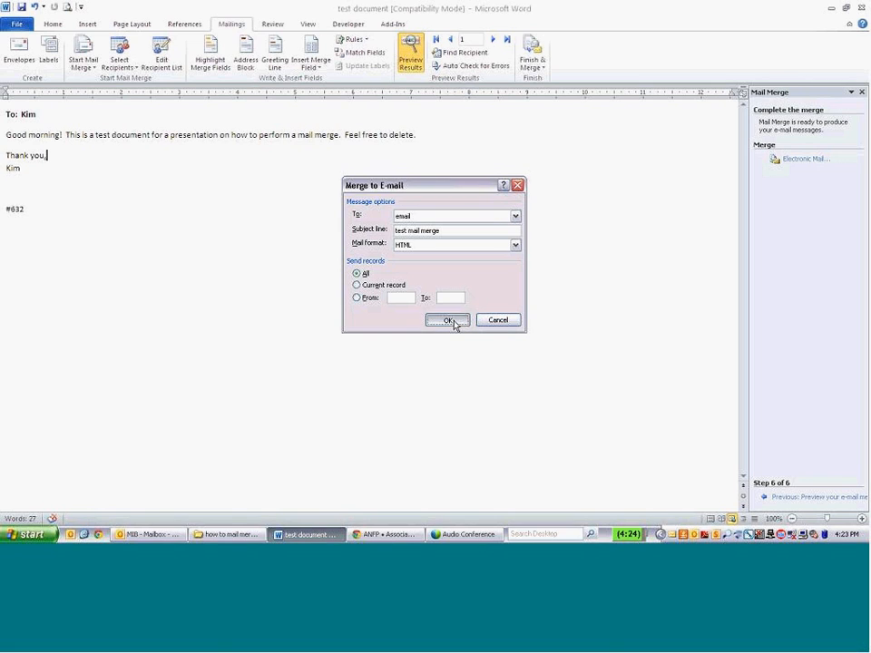
{"action": "left_click", "coordinate": [447, 320]}
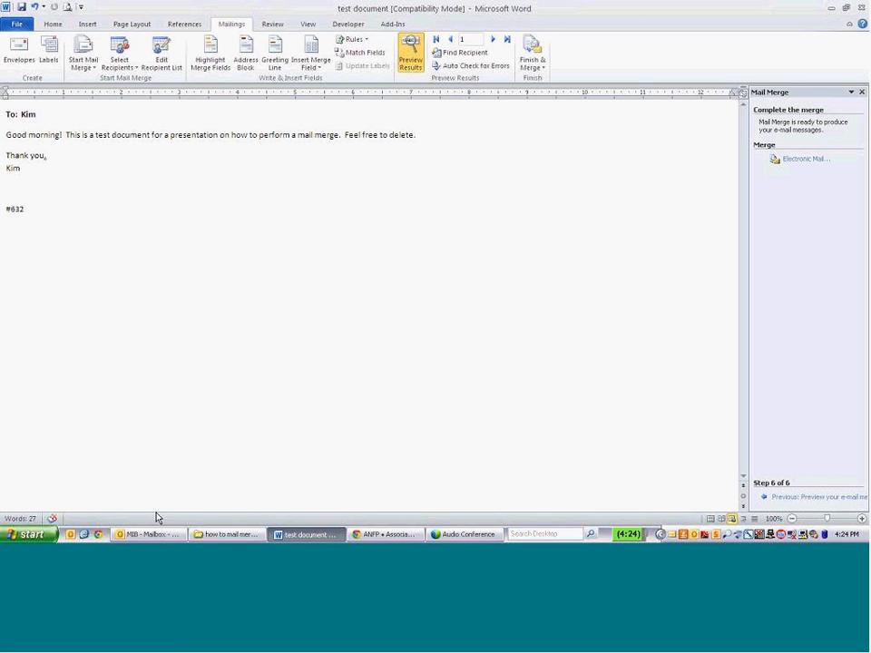
{"action": "left_click", "coordinate": [145, 534]}
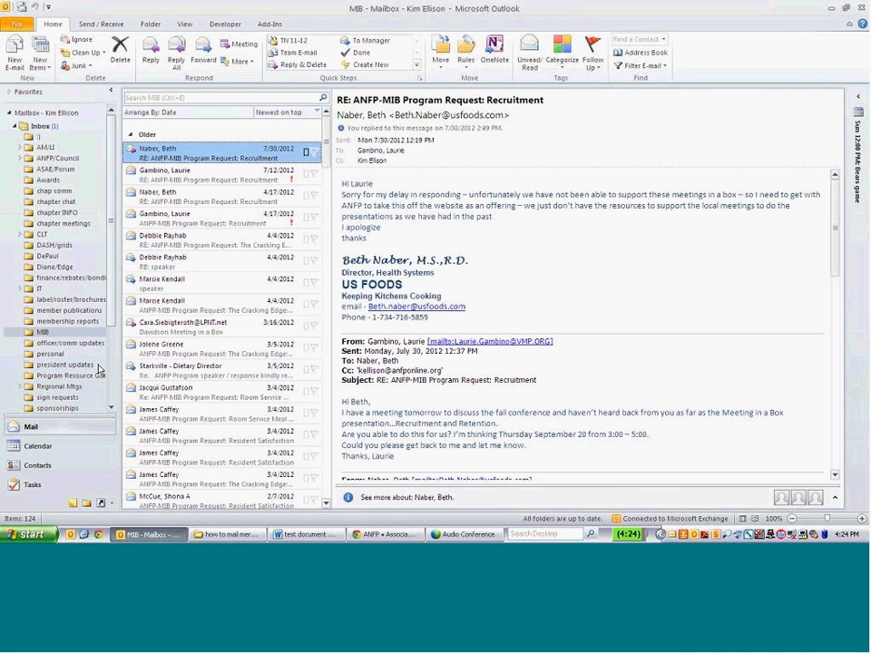
Open Outlook's Sent Items and view each of the three 'test mail merge' messages.
{"action": "scroll", "coordinate": [75, 387], "scroll_direction": "down", "scroll_amount": 4}
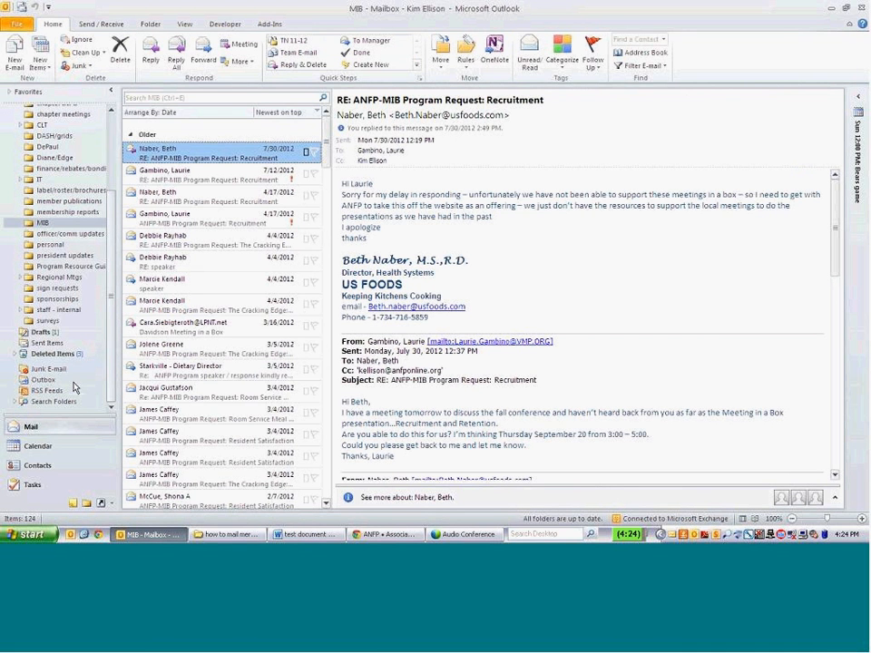
{"action": "left_click", "coordinate": [47, 342]}
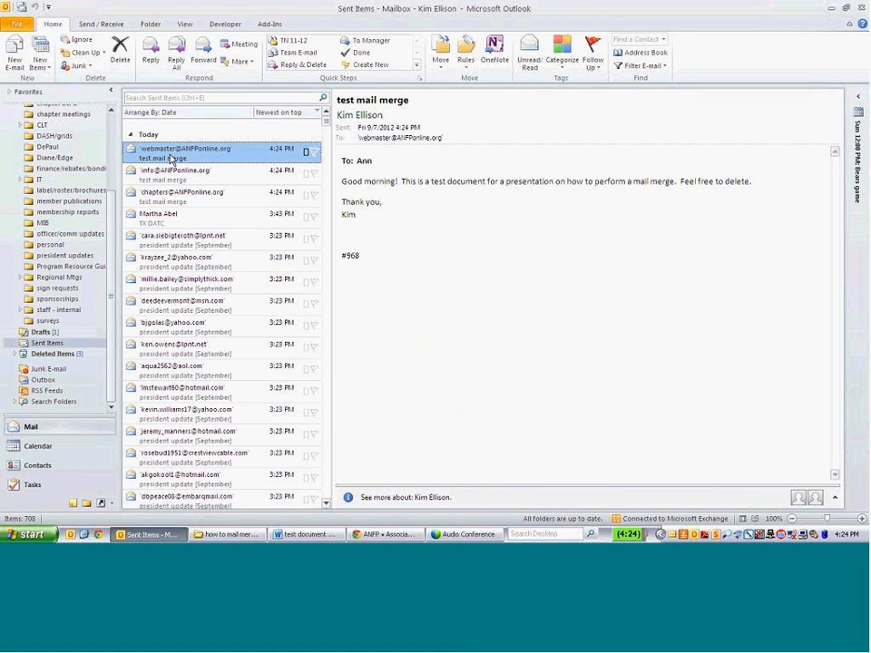
{"action": "left_click", "coordinate": [173, 180]}
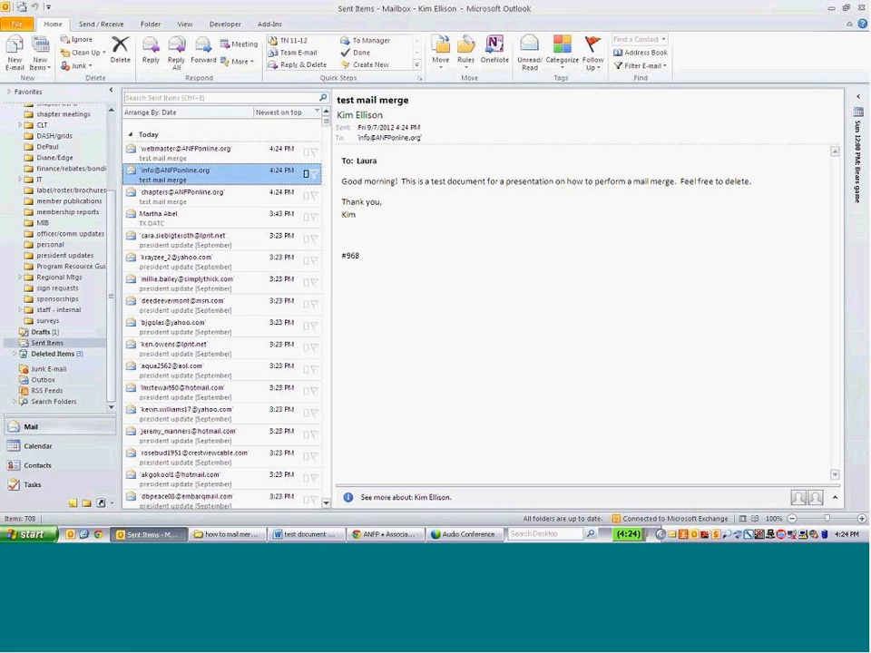
{"action": "left_click", "coordinate": [189, 200]}
{"action": "left_click", "coordinate": [198, 157]}
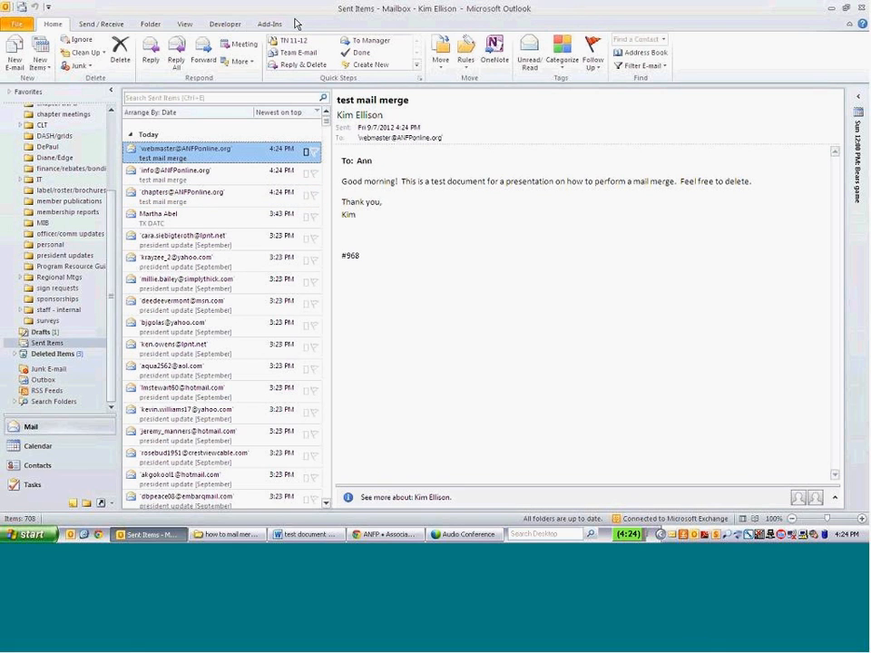